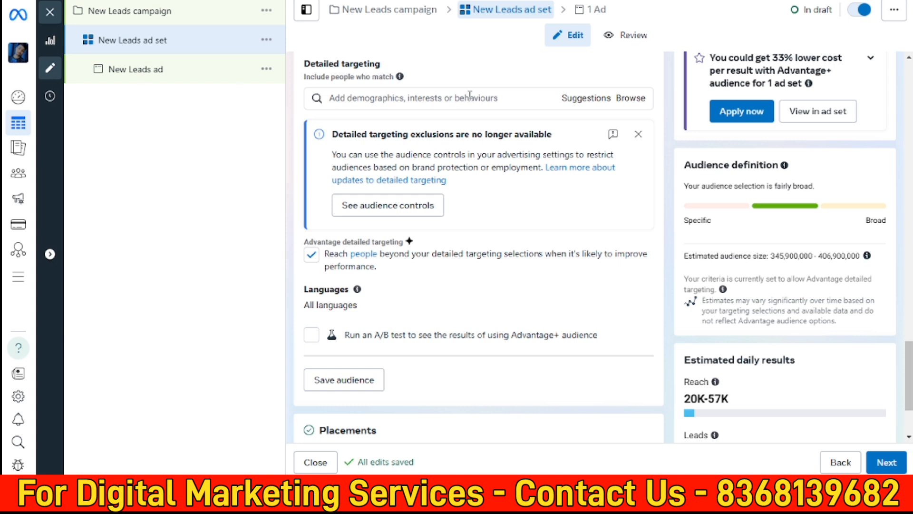
Switch to the Notepad audience list and copy the line "IT decision makers".
click(444, 98)
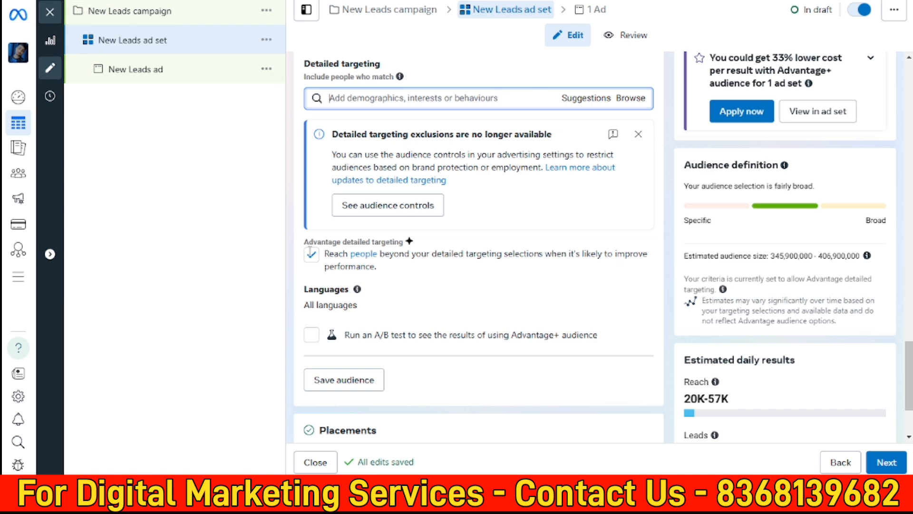
key(alt+Tab)
drag(654, 62, 551, 22)
click(659, 109)
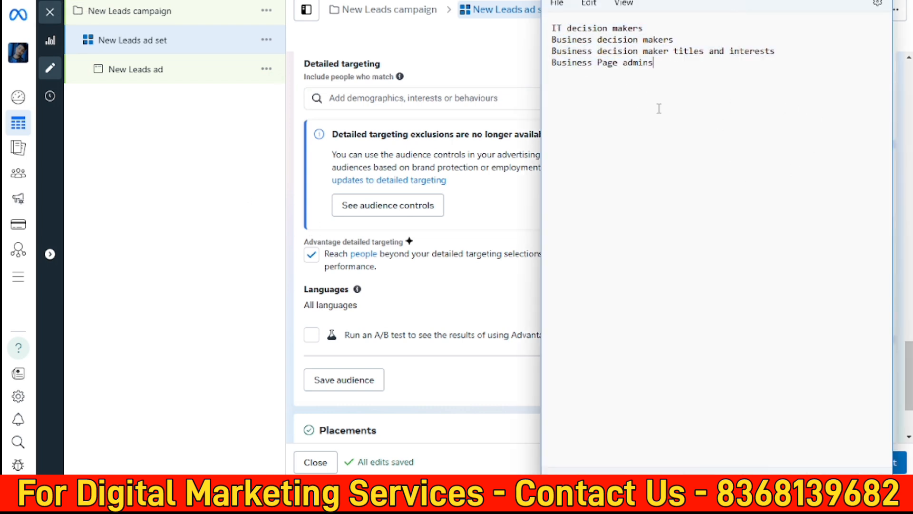
triple_click(554, 29)
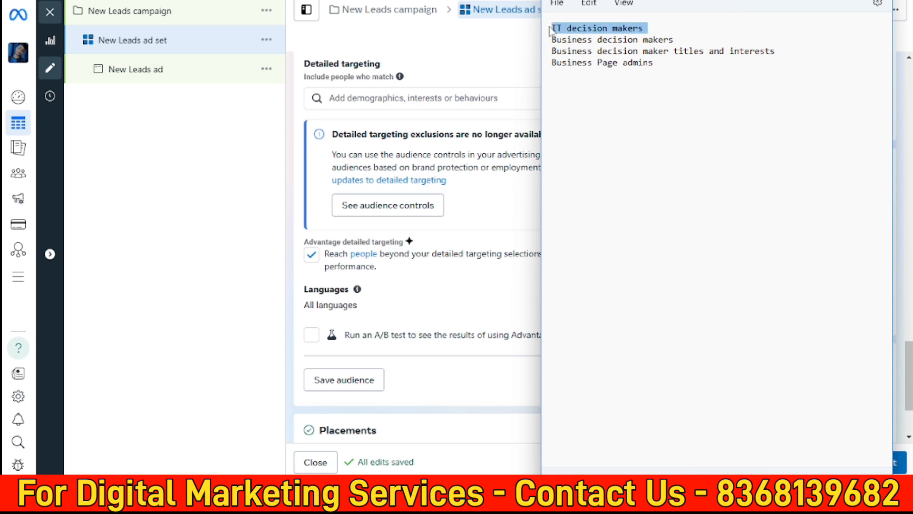
right_click(596, 31)
click(634, 91)
Search the ad set's detailed targeting for the copied term and add the IT decision makers demographic.
click(385, 101)
right_click(381, 101)
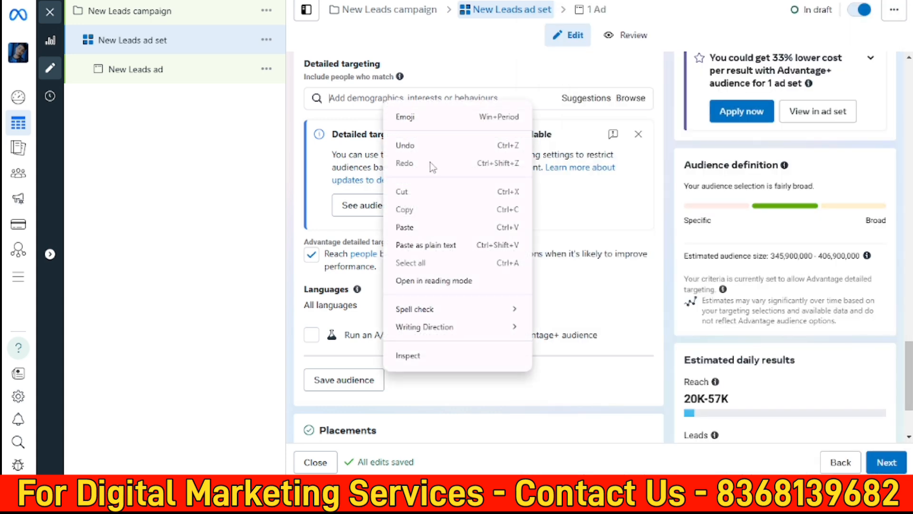
click(430, 227)
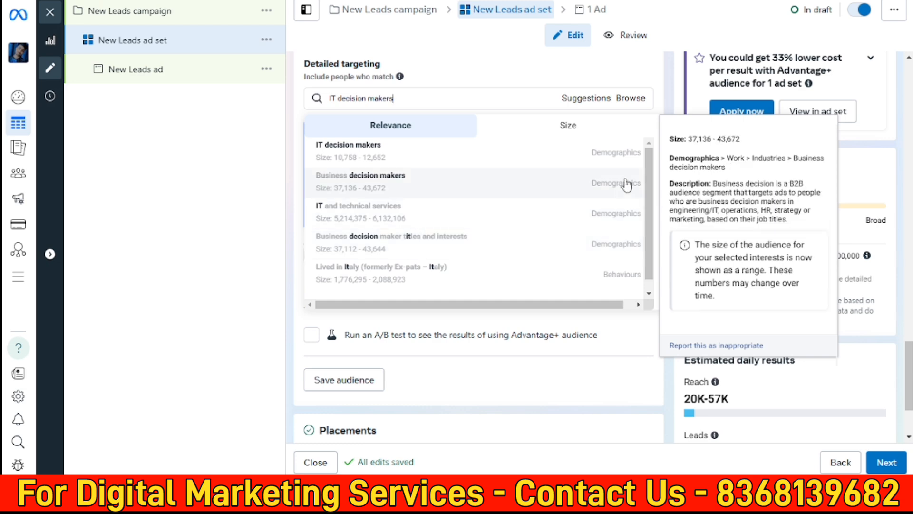
click(611, 157)
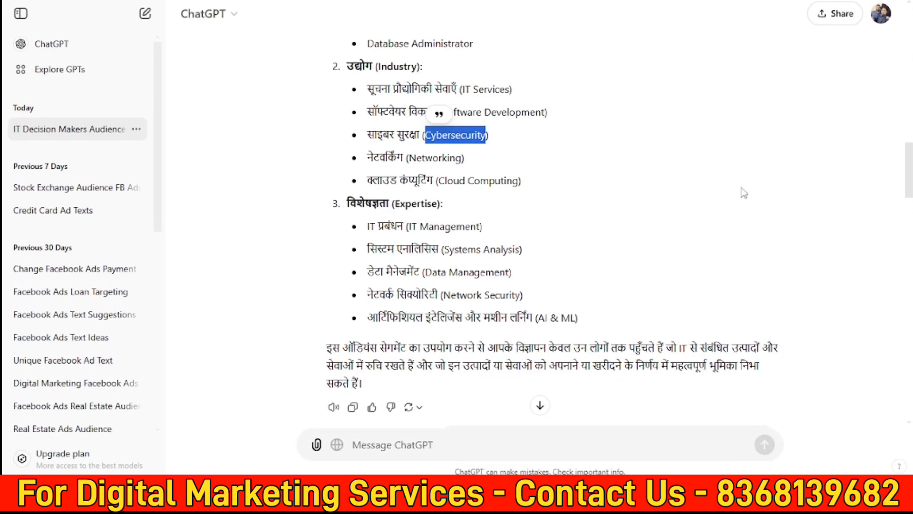
Review the ChatGPT prompt and answer describing the IT decision makers audience segment and who it targets.
scroll(309, 273, up, 3)
scroll(571, 33, up, 4)
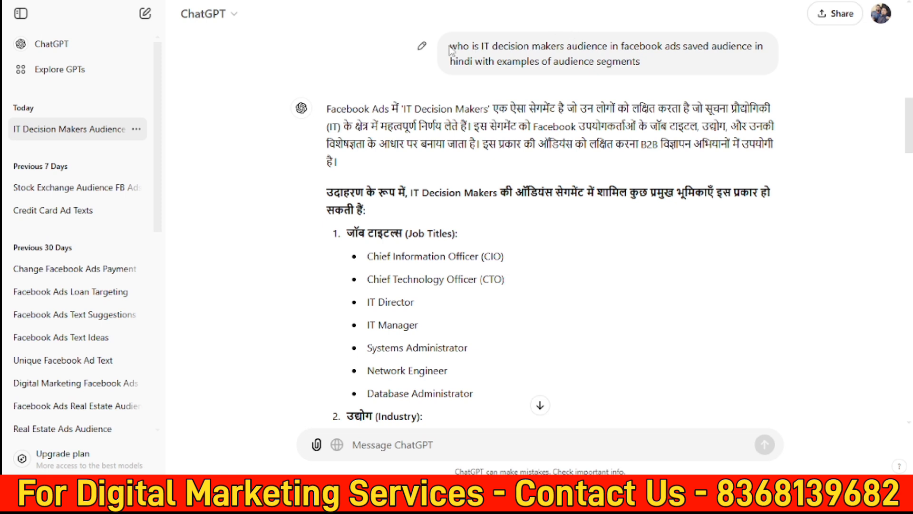
drag(450, 49, 776, 70)
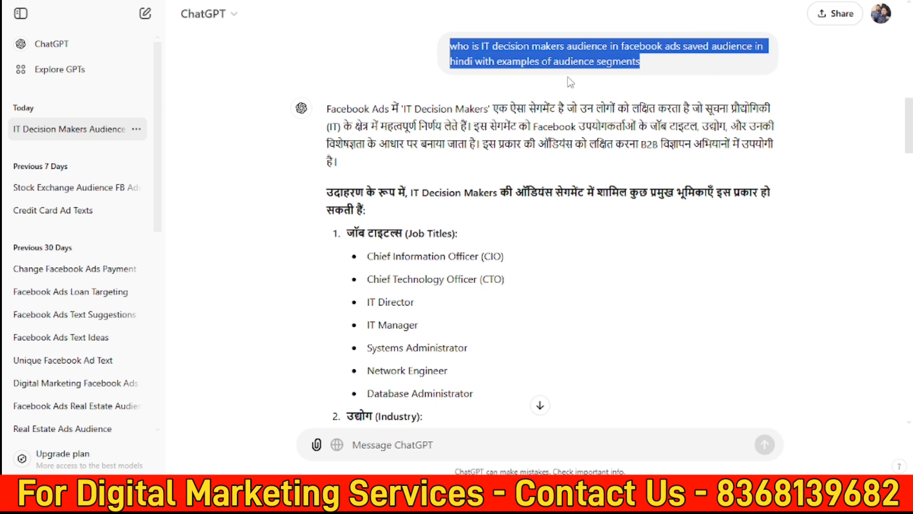
click(468, 43)
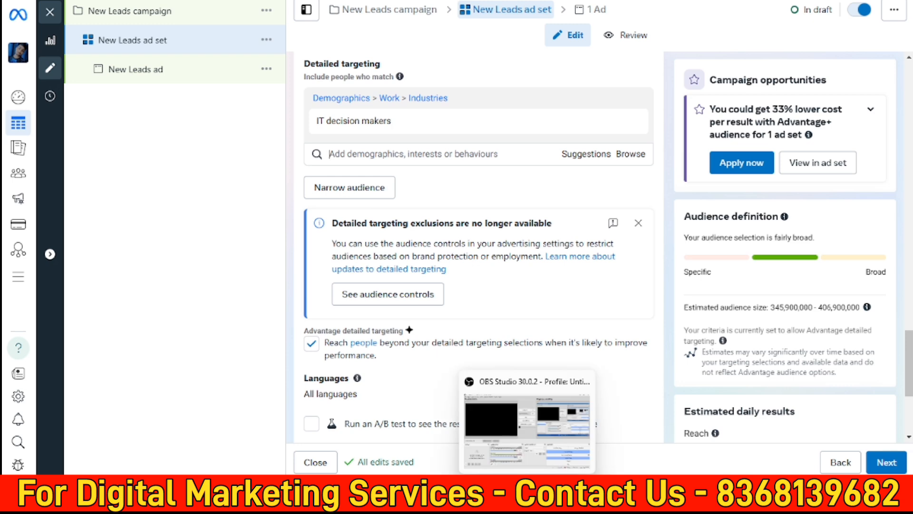
click(499, 428)
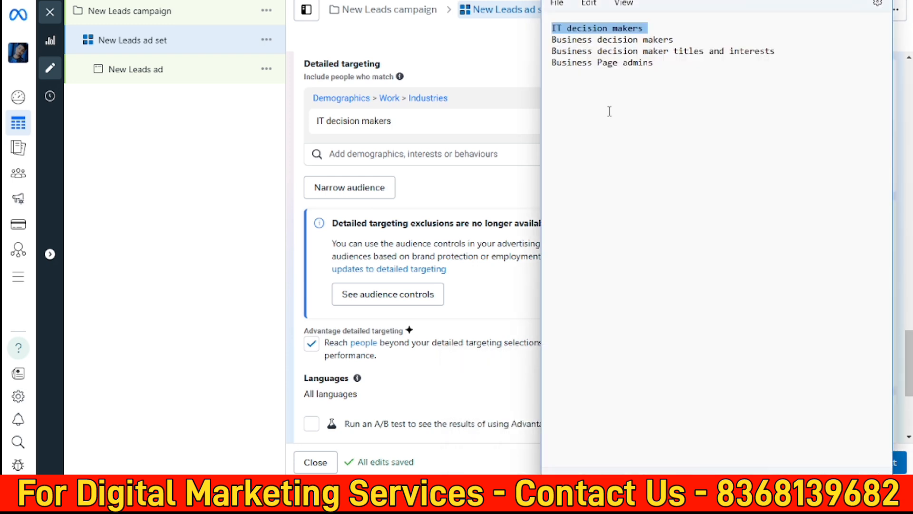
click(473, 497)
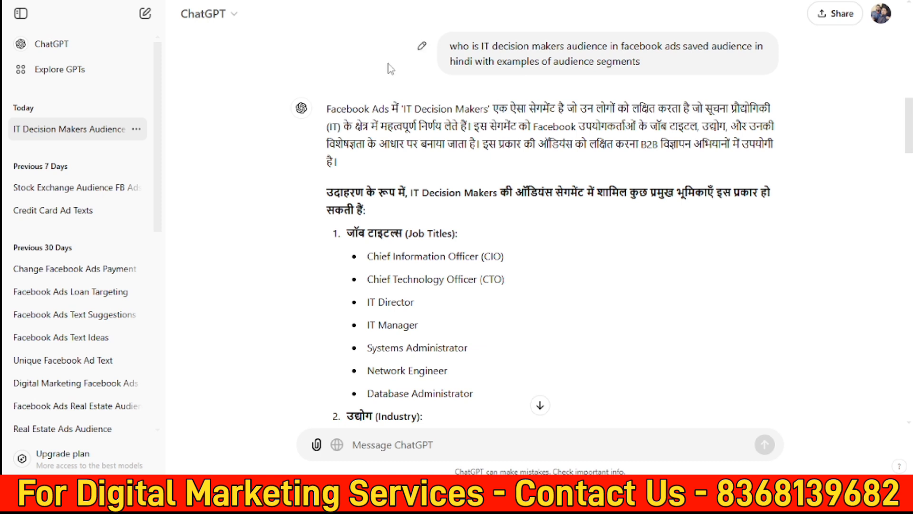
drag(464, 61, 627, 61)
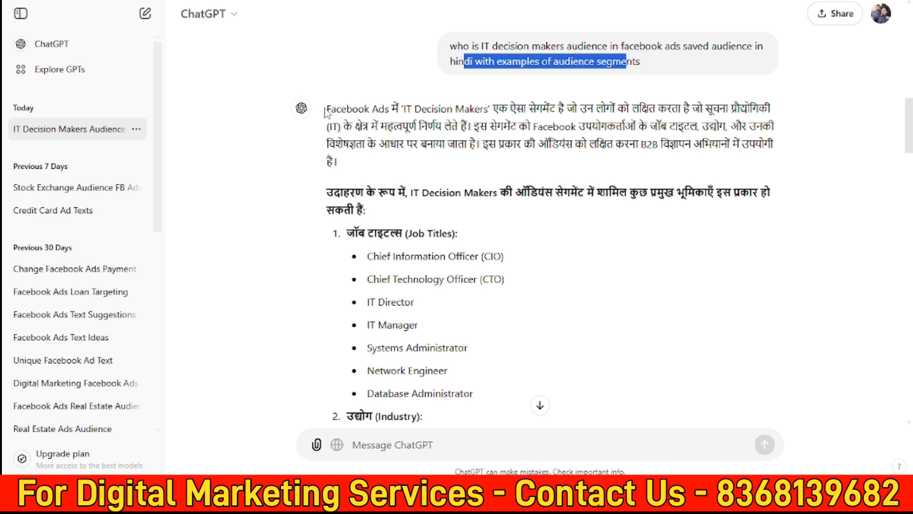
drag(325, 113, 772, 115)
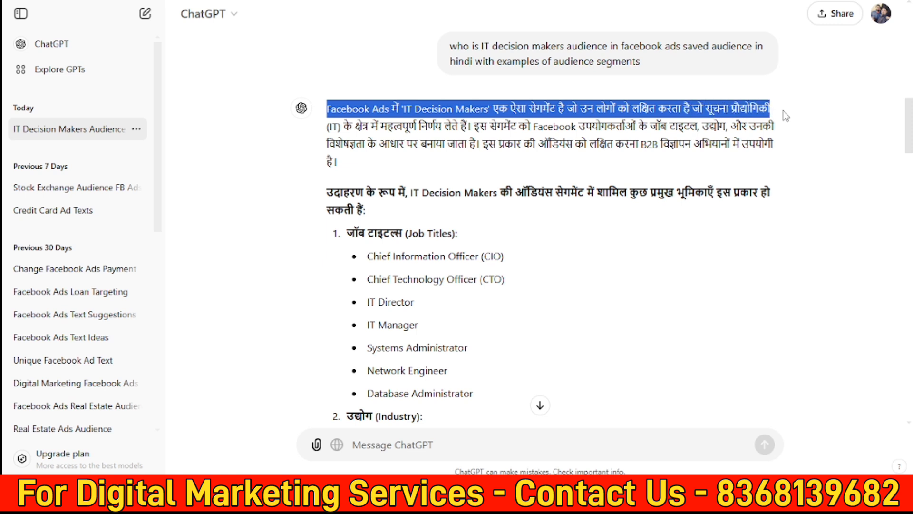
drag(786, 116, 458, 128)
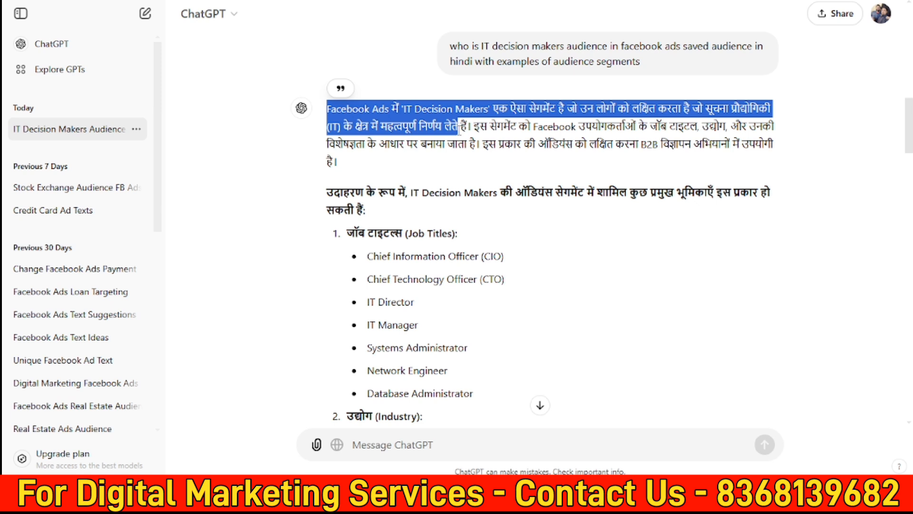
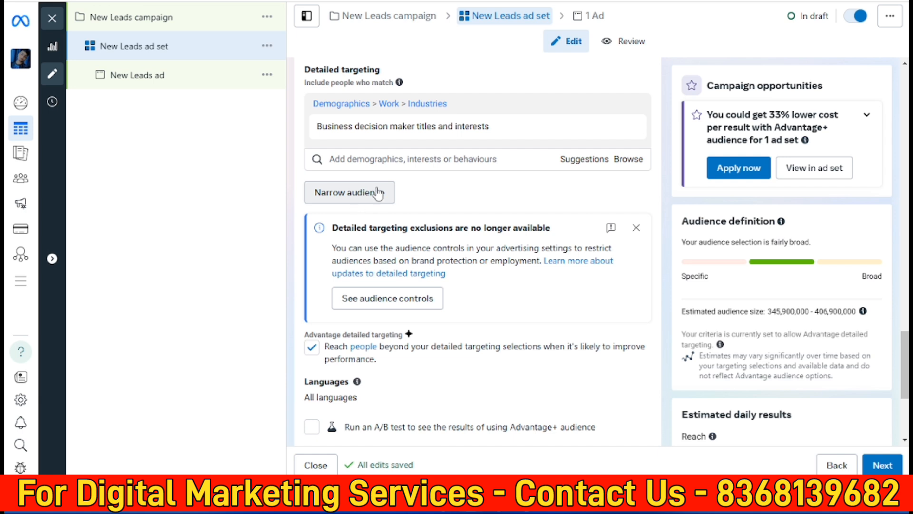
Narrow the Business decision maker titles and interests audience by adding a must-also-match condition.
mouse_move(402, 131)
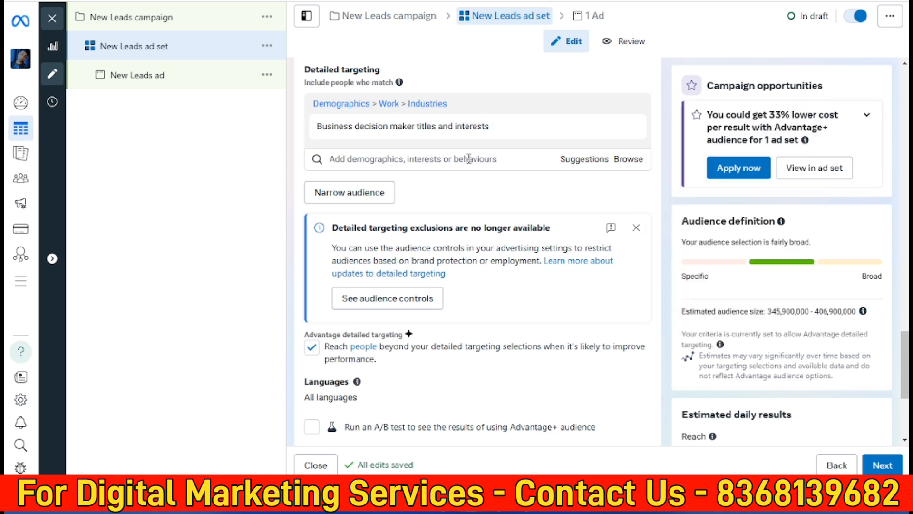
mouse_move(347, 133)
click(336, 192)
click(458, 201)
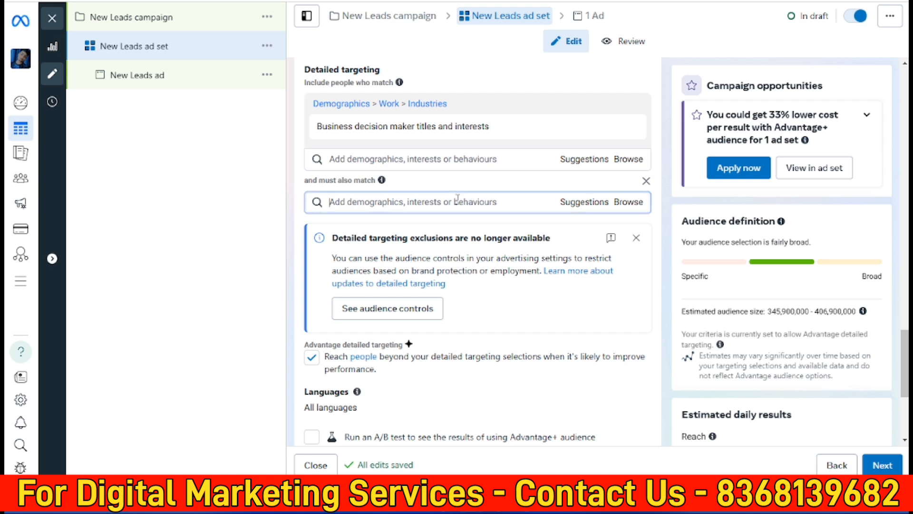
Search the must-also-match condition for "digital marketing".
mouse_move(393, 147)
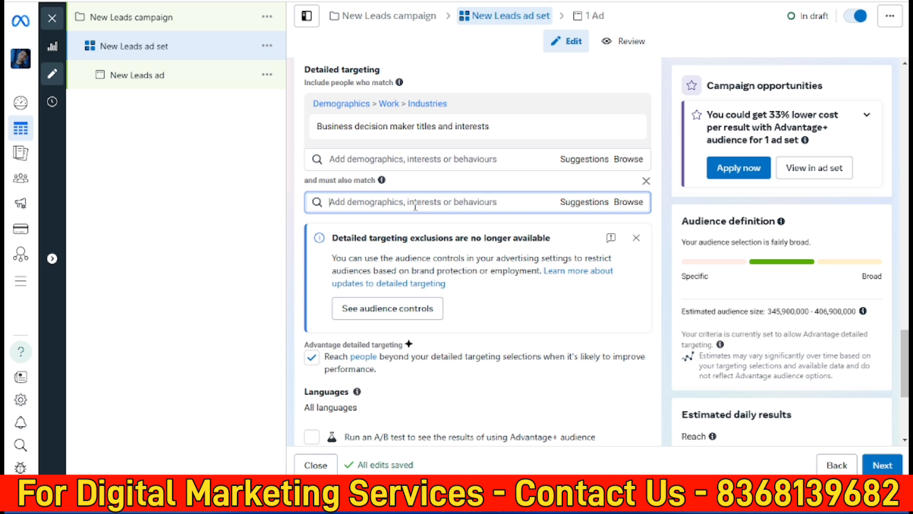
text(igi)
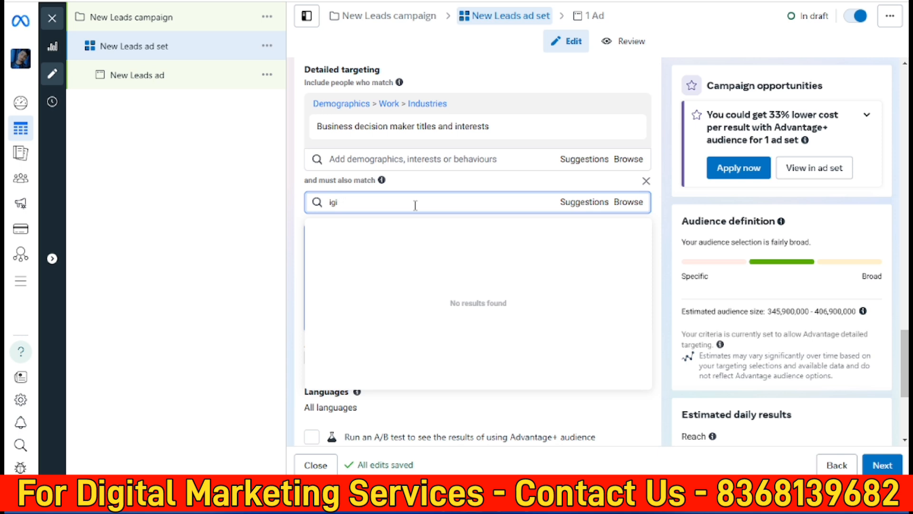
key(BackSpace)
key(BackSpace)
key(BackSpace)
text(d)
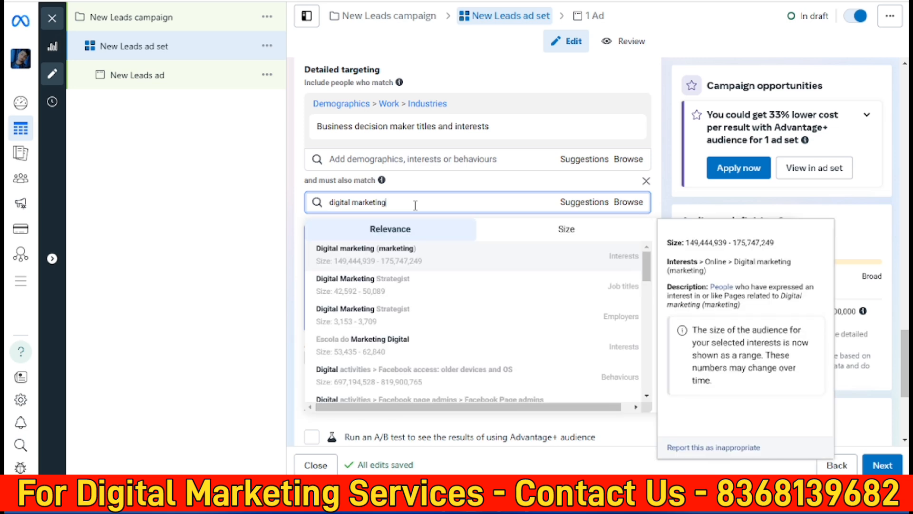
Check the estimated daily reach and leads for the current audience.
drag(904, 363, 904, 398)
drag(683, 315, 734, 313)
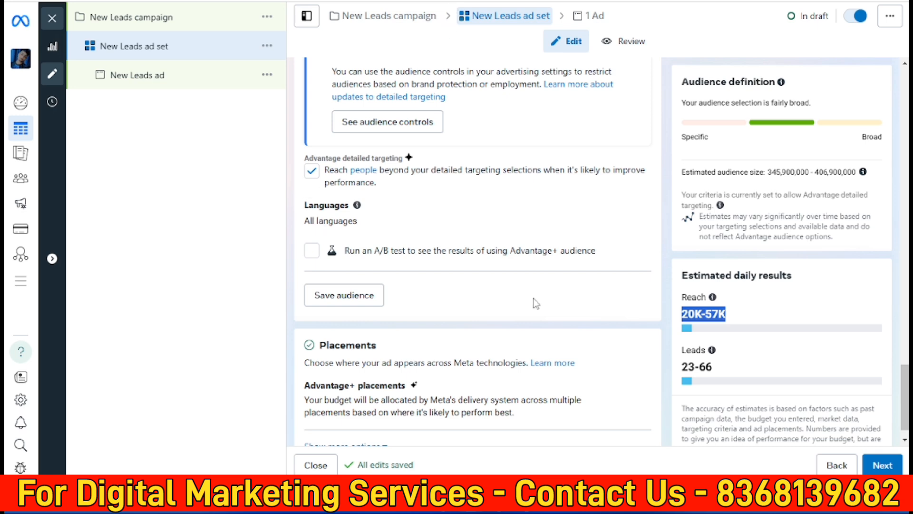
drag(680, 368, 750, 369)
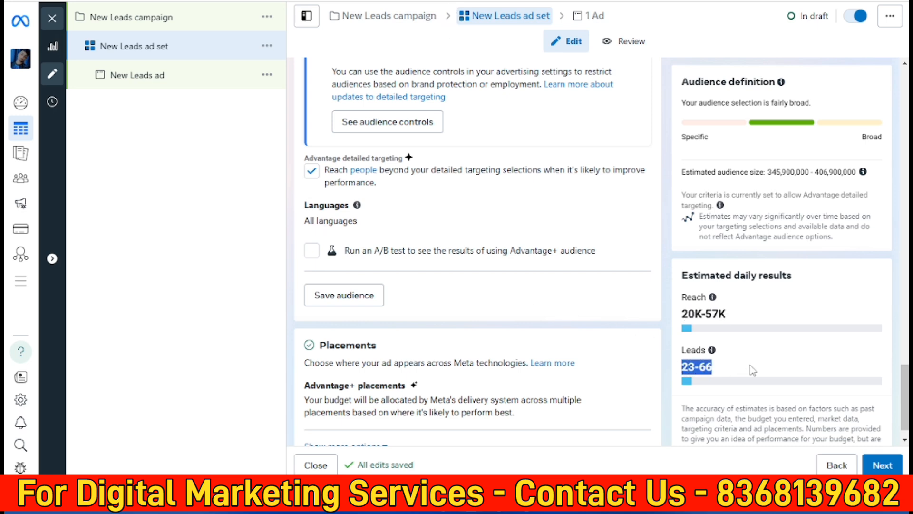
Add the Digital marketing (marketing) interest to the must-also-match condition.
drag(904, 390, 904, 375)
scroll(368, 356, up, 5)
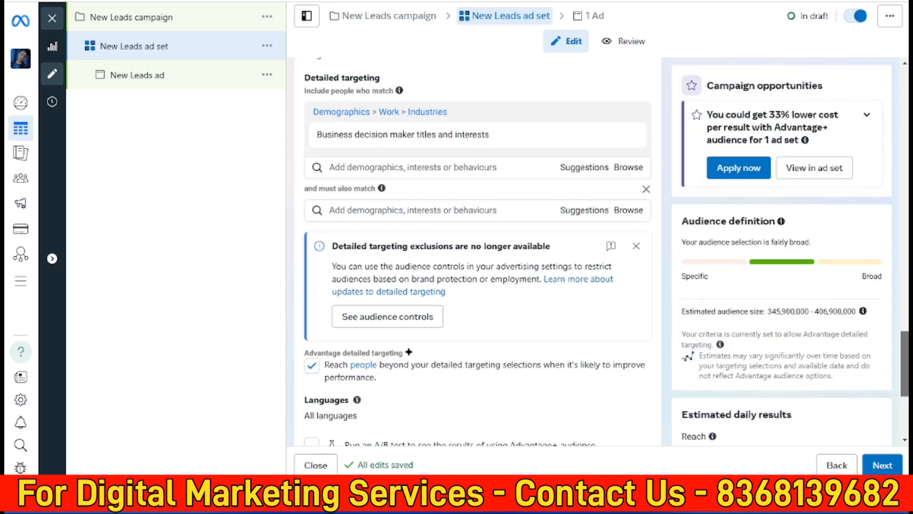
click(352, 310)
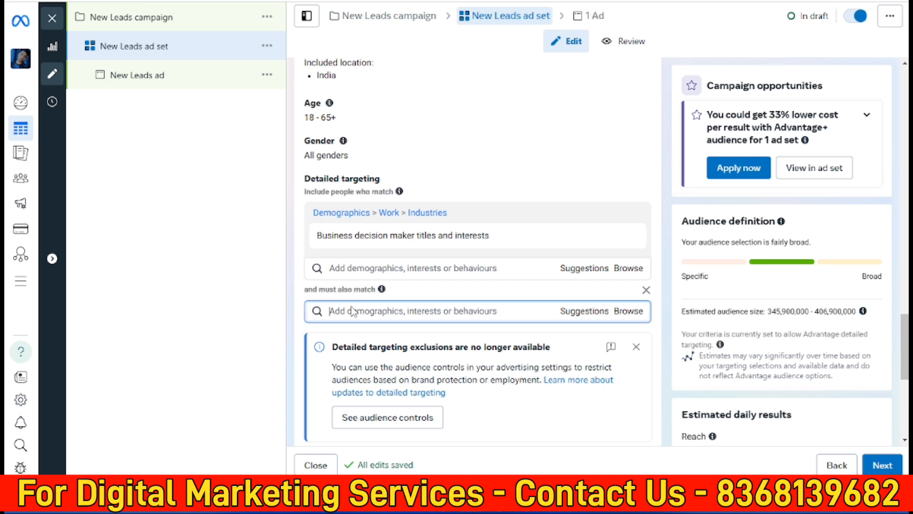
text(digital mar)
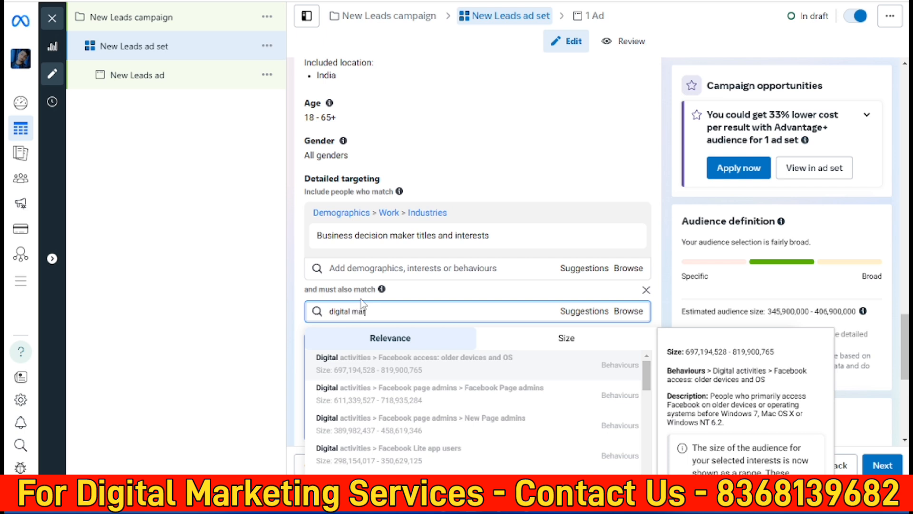
text(keting)
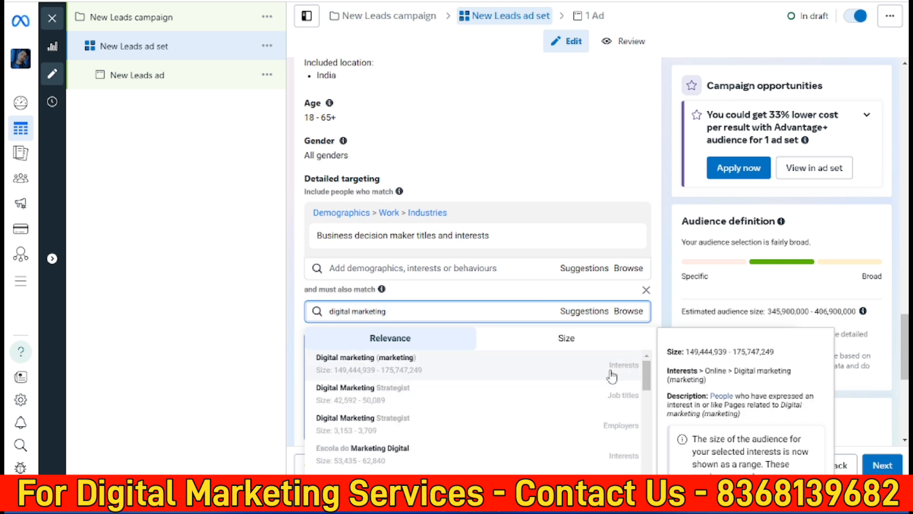
click(635, 373)
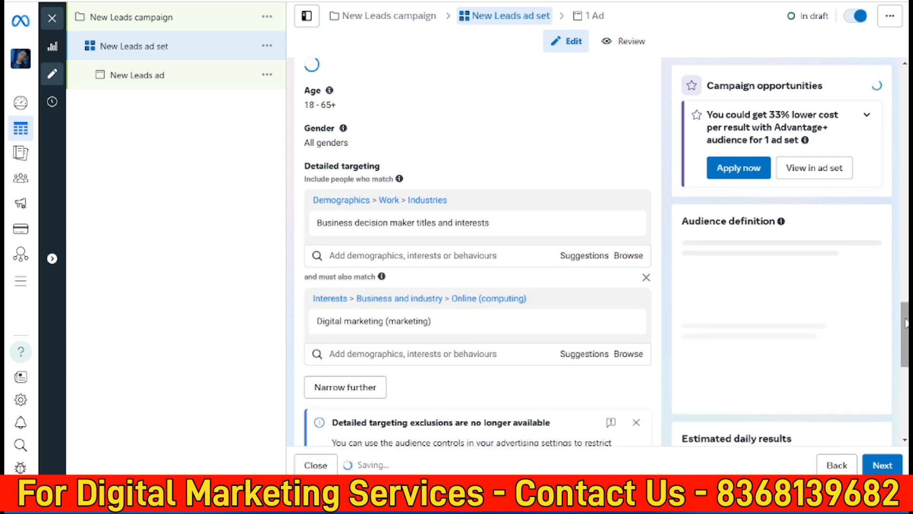
Check the narrowed audience's estimated daily results and the ad set's daily budget.
scroll(906, 336, down, 2)
scroll(906, 336, down, 6)
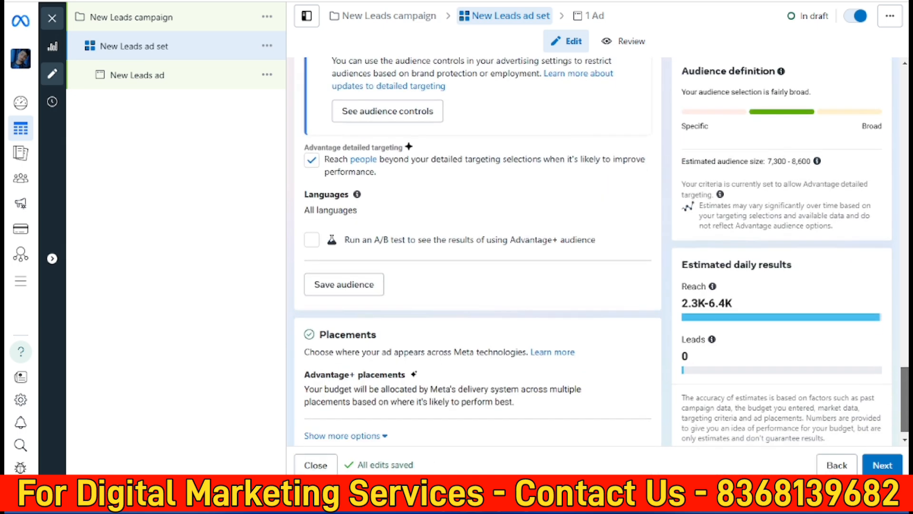
drag(682, 304, 737, 307)
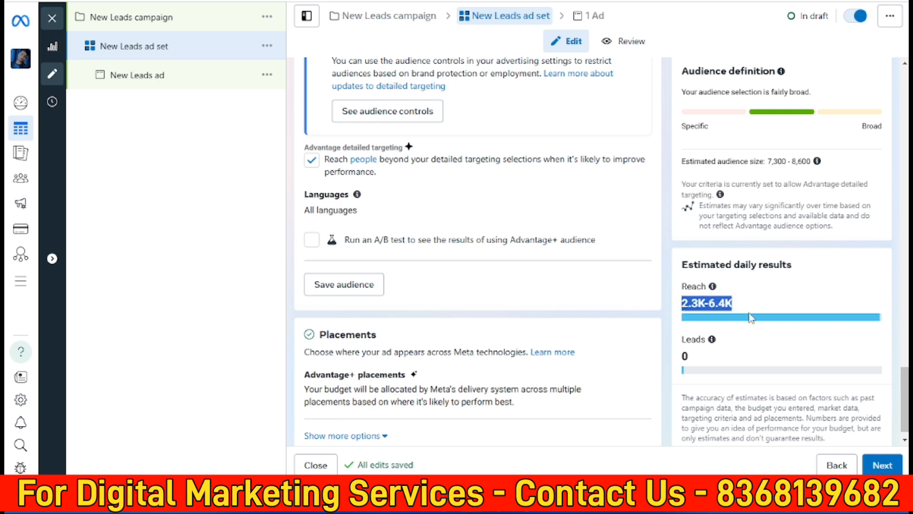
drag(903, 399, 905, 192)
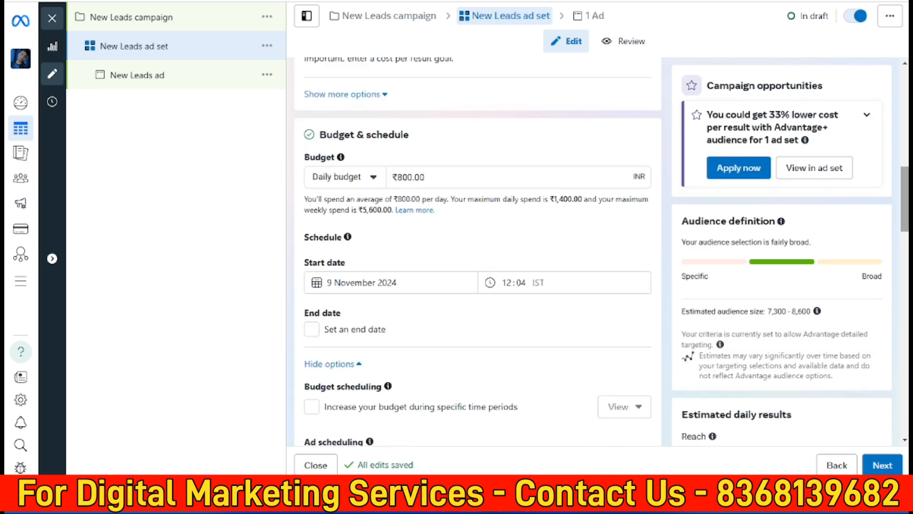
drag(426, 181, 394, 182)
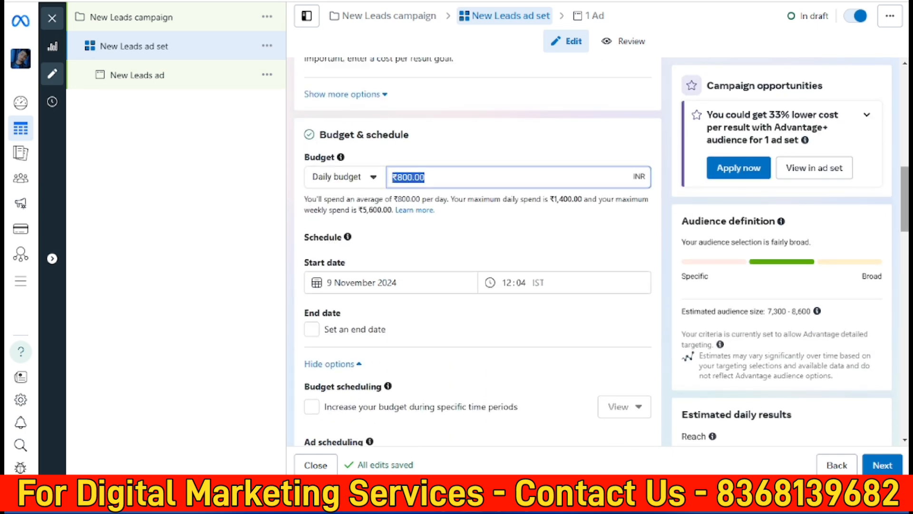
Add the suggested interests Online advertising, Advertising agency, Advertising campaign and Advertising (marketing) to the must-also-match condition.
scroll(476, 252, down, 10)
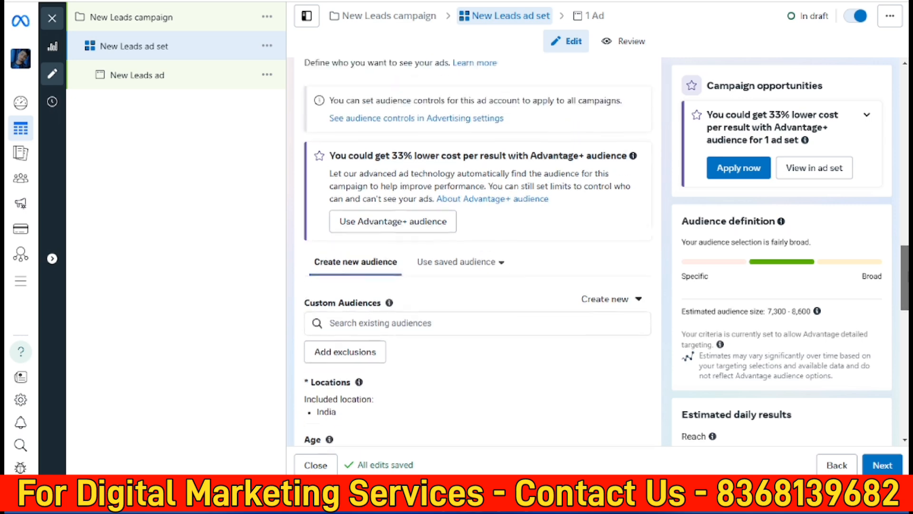
scroll(475, 252, up, 3)
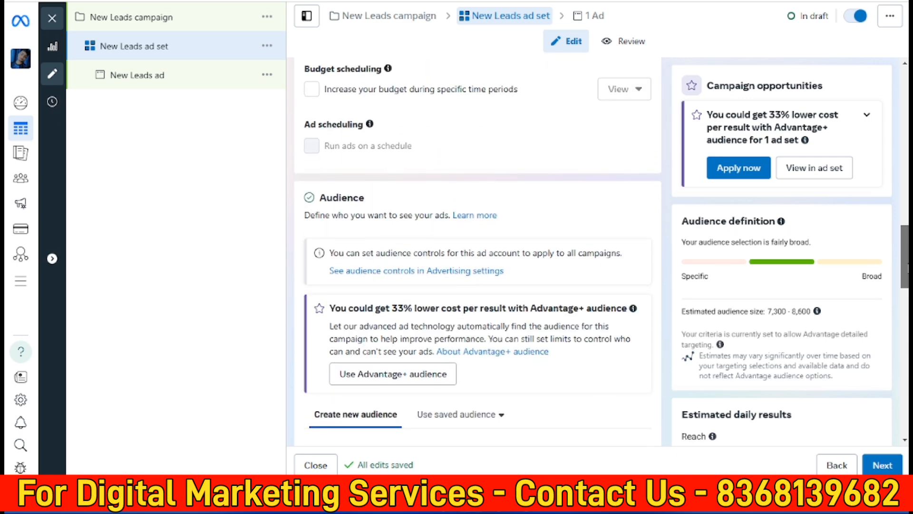
drag(905, 269, 905, 368)
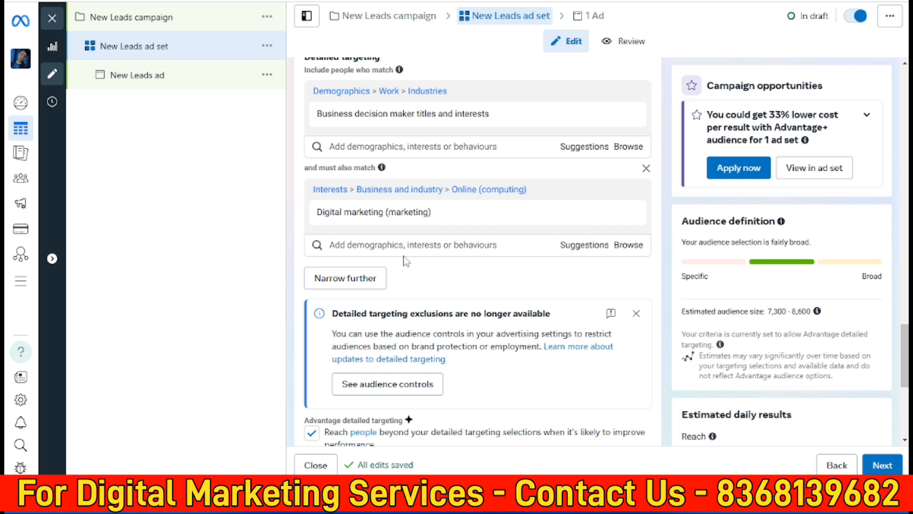
click(585, 245)
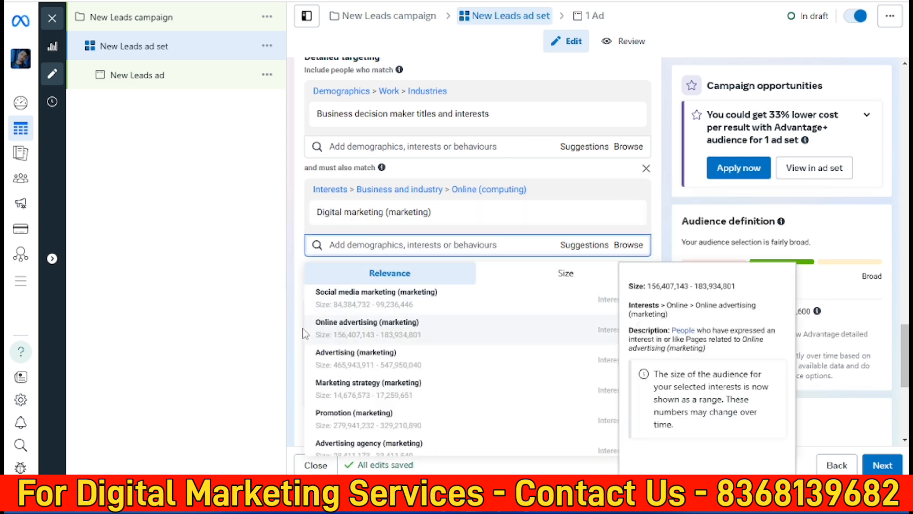
click(594, 337)
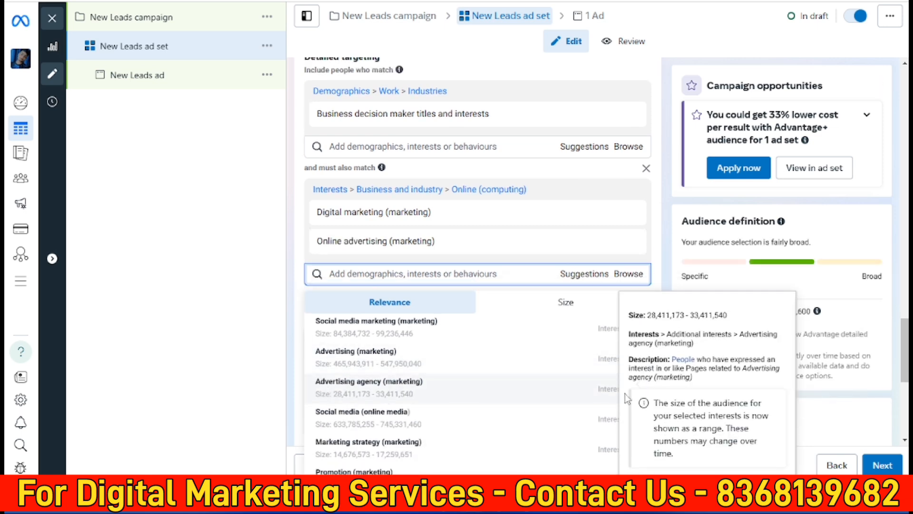
click(604, 394)
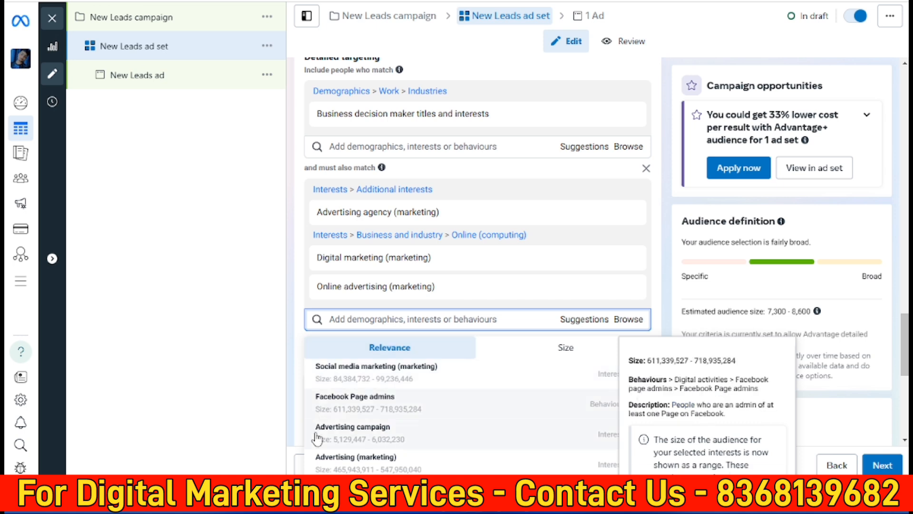
click(606, 443)
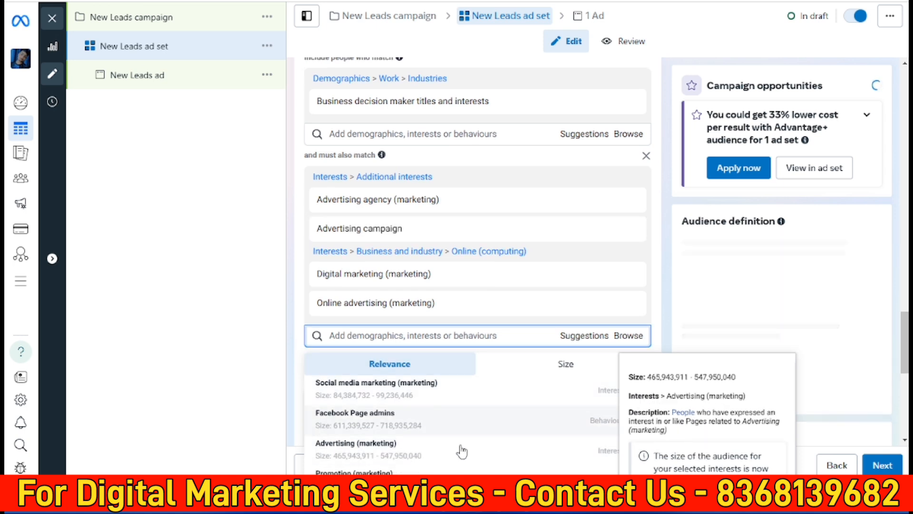
click(356, 459)
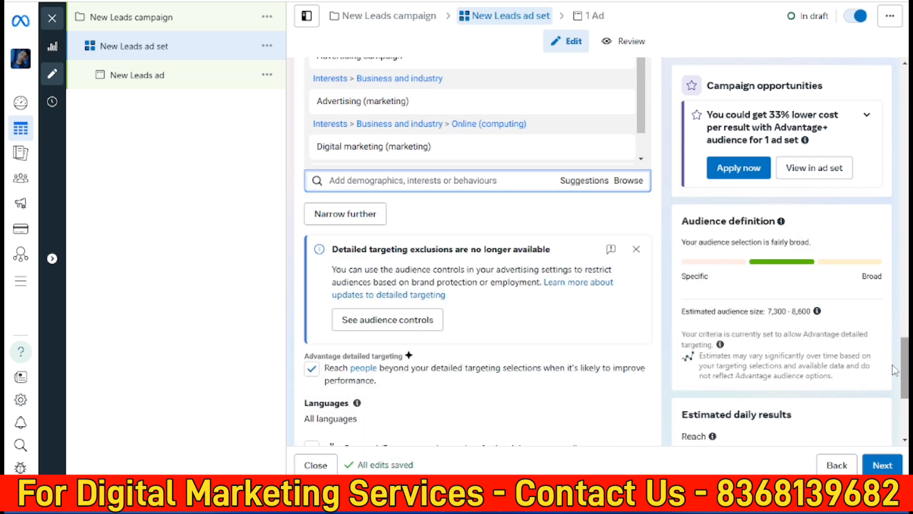
Add the suggested Lead generation and Pay per click interests to the must-also-match condition.
click(573, 180)
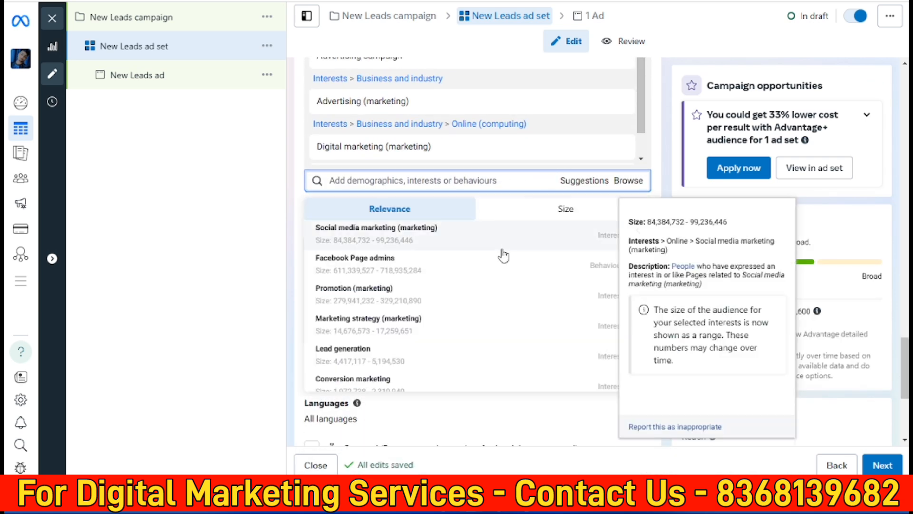
click(603, 352)
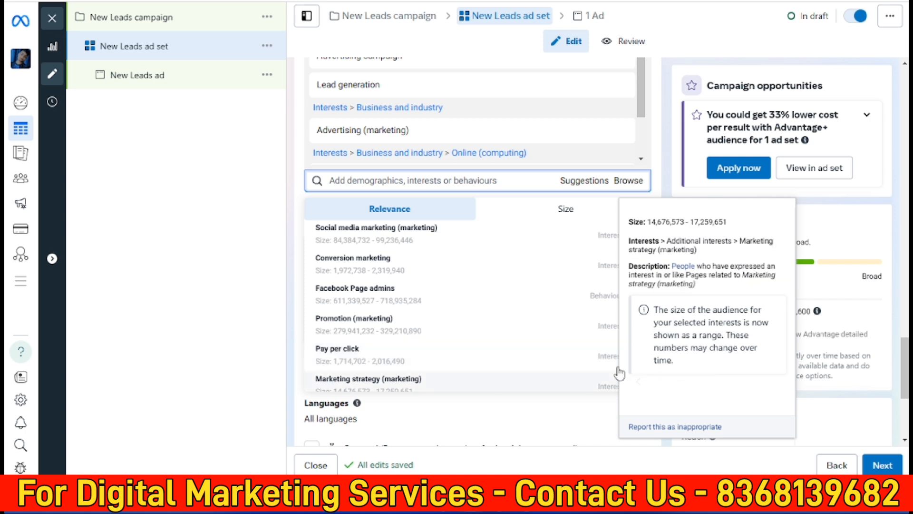
click(394, 342)
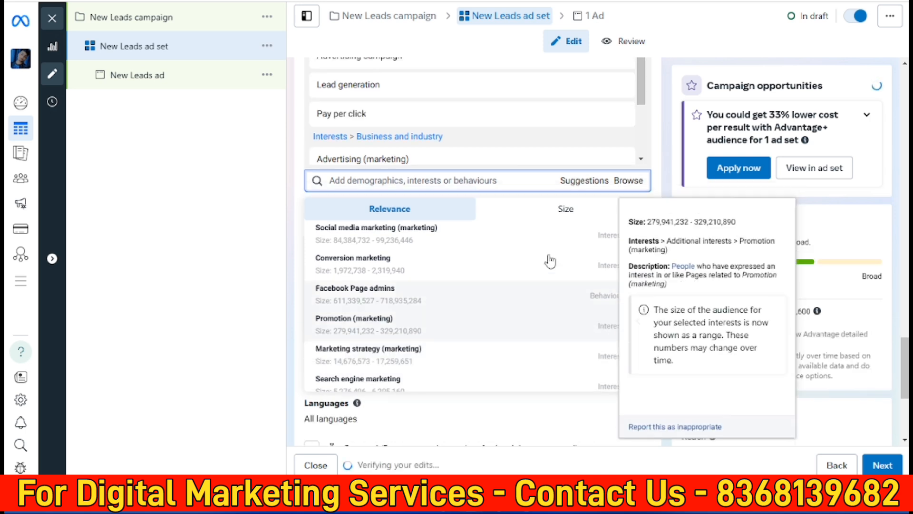
scroll(646, 244, down, 5)
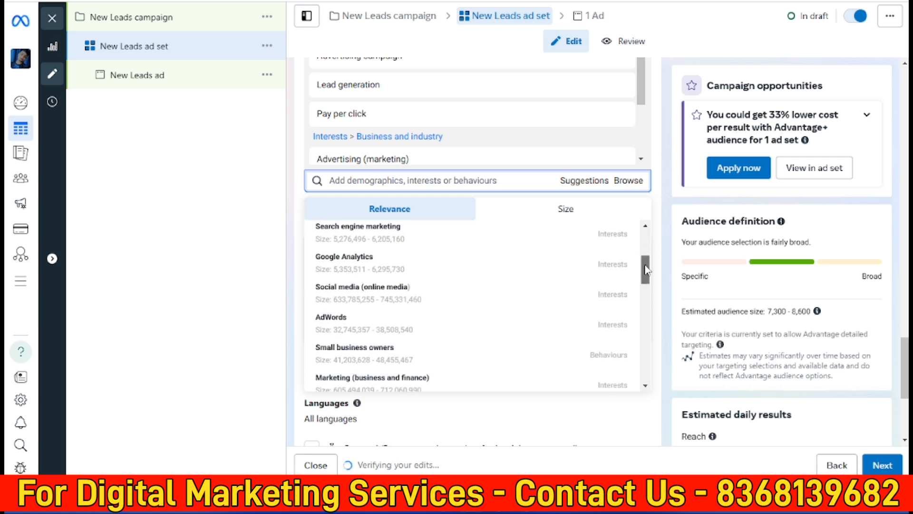
scroll(646, 244, up, 5)
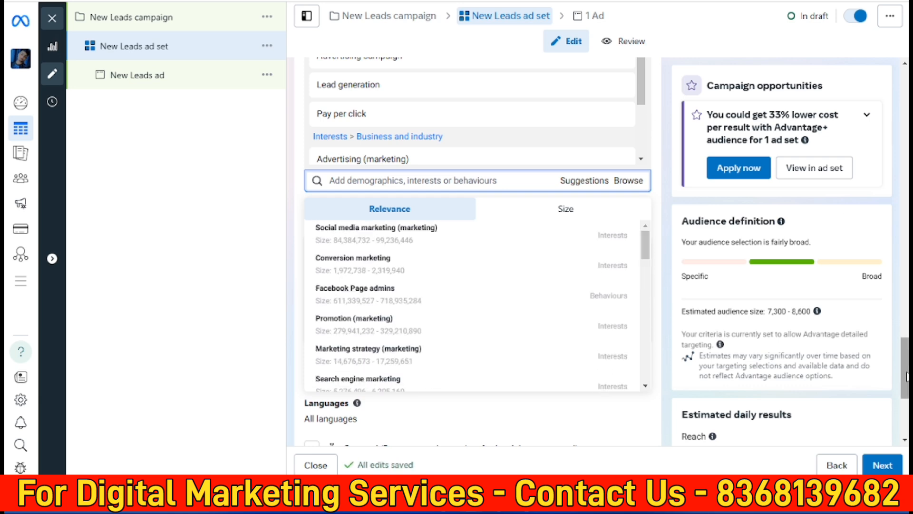
Review the business decision maker segment and the full list of interests in the must-also-match condition.
scroll(358, 259, up, 7)
mouse_move(358, 259)
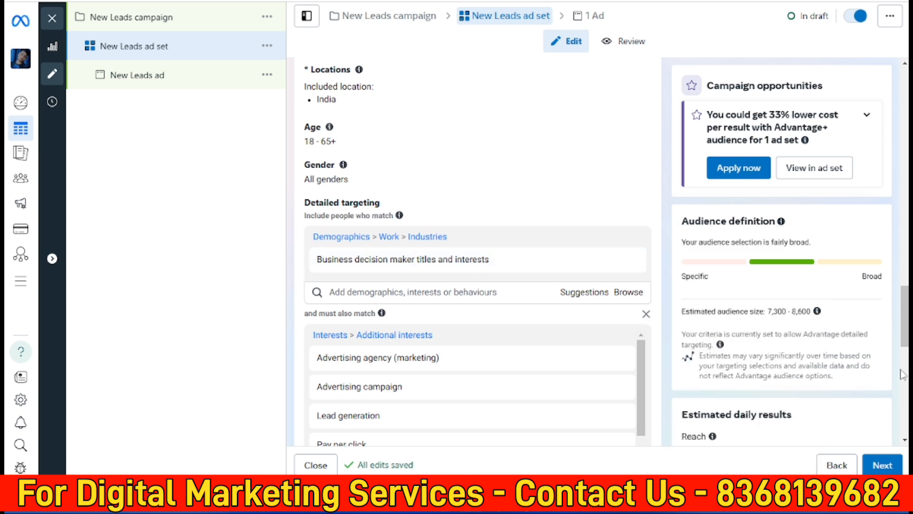
scroll(524, 286, down, 3)
mouse_move(417, 227)
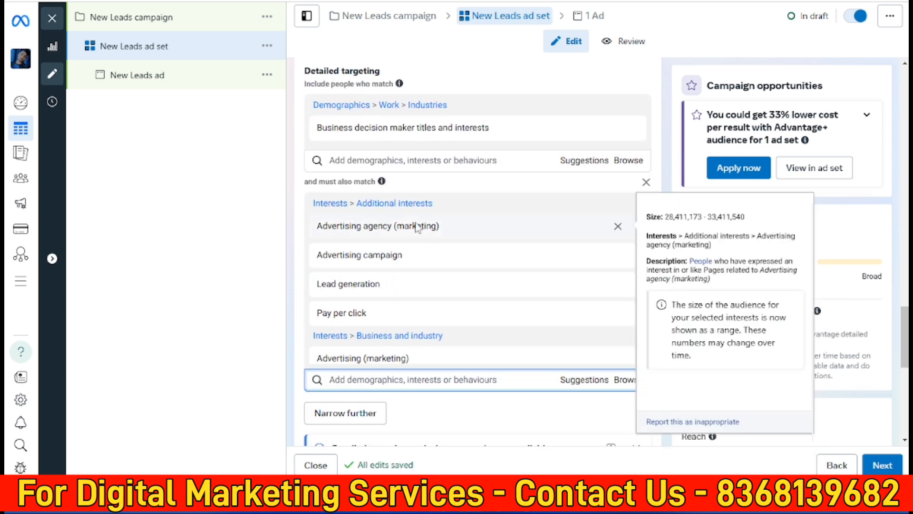
mouse_move(317, 136)
drag(347, 132, 470, 132)
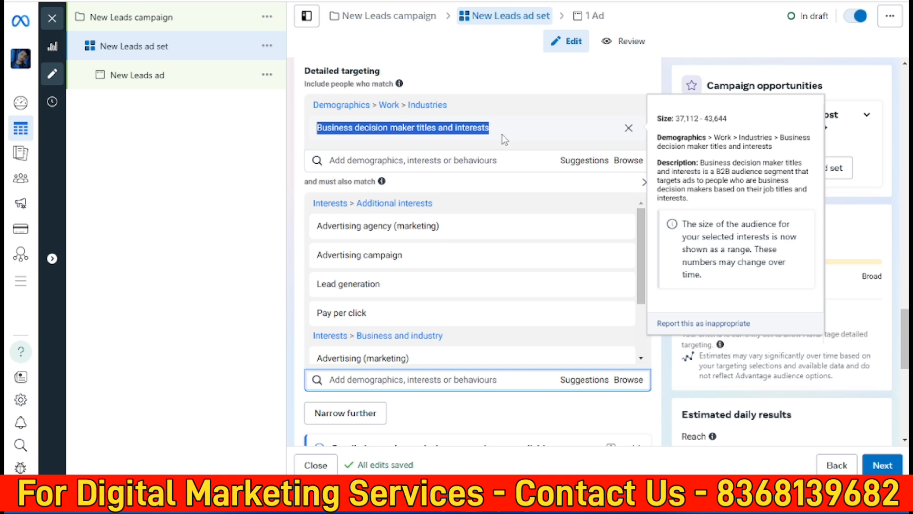
click(324, 259)
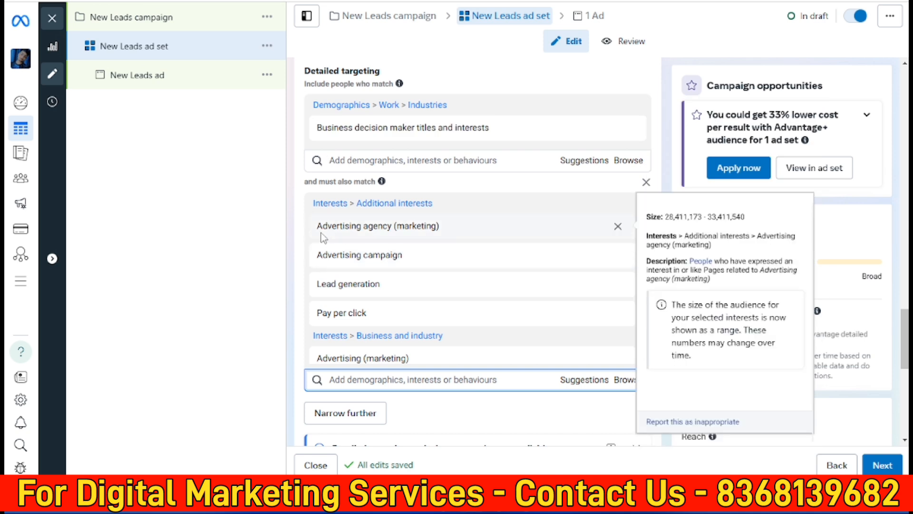
drag(320, 231, 394, 230)
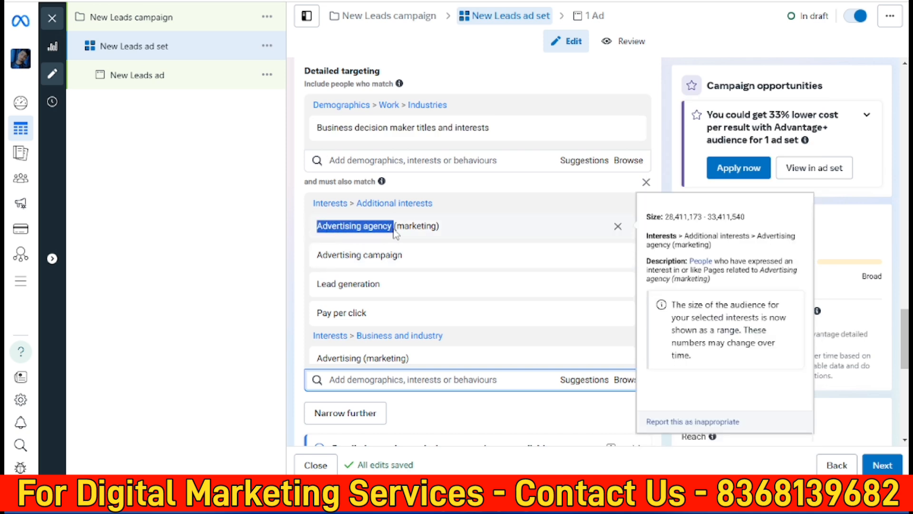
drag(316, 256, 406, 261)
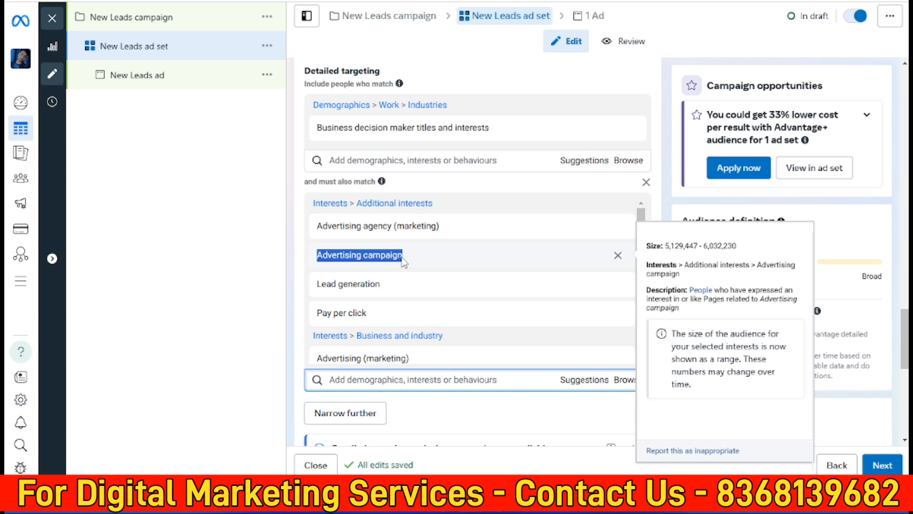
drag(640, 232, 638, 329)
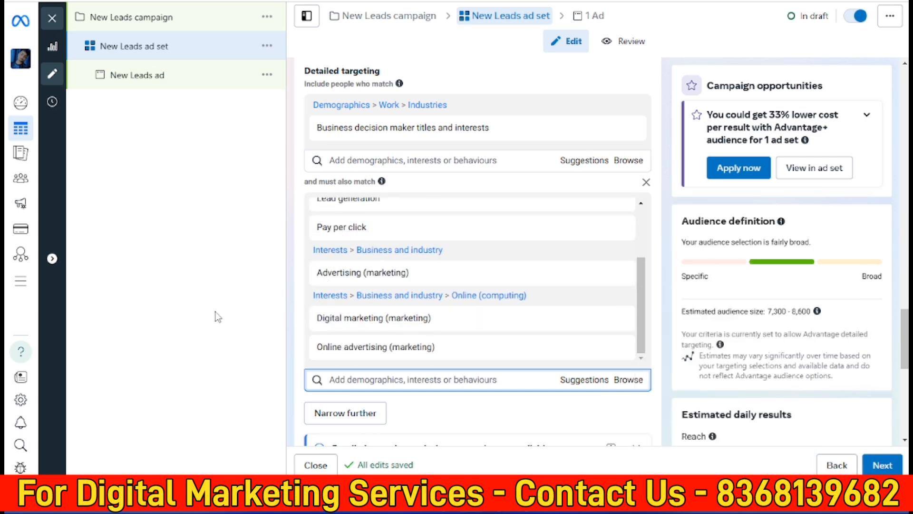
Check the estimated daily reach and leads for the audience with the expanded interests.
scroll(575, 326, down, 5)
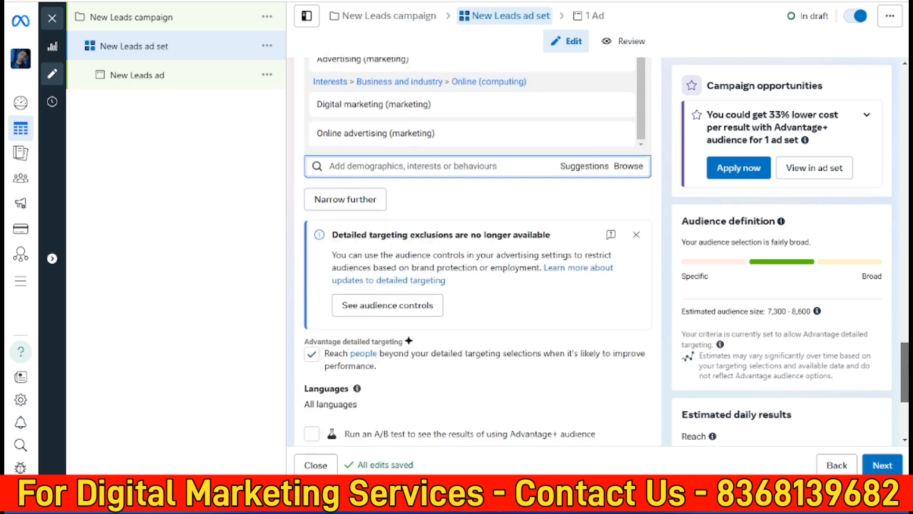
scroll(475, 252, down, 5)
scroll(476, 252, up, 2)
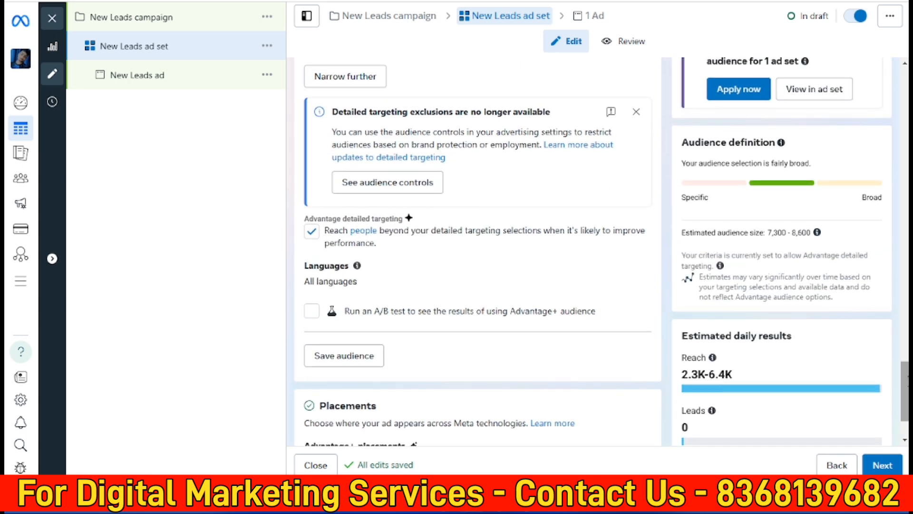
scroll(905, 419, down, 2)
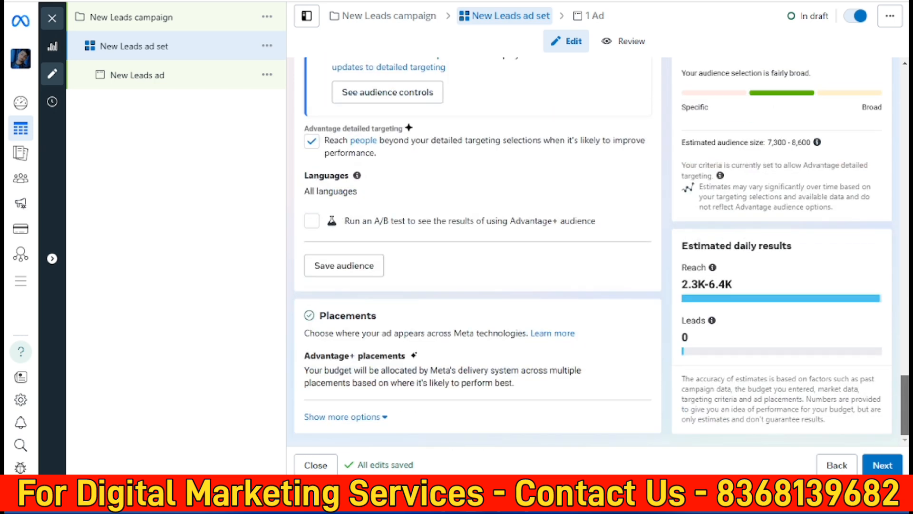
scroll(795, 370, up, 8)
scroll(794, 370, down, 8)
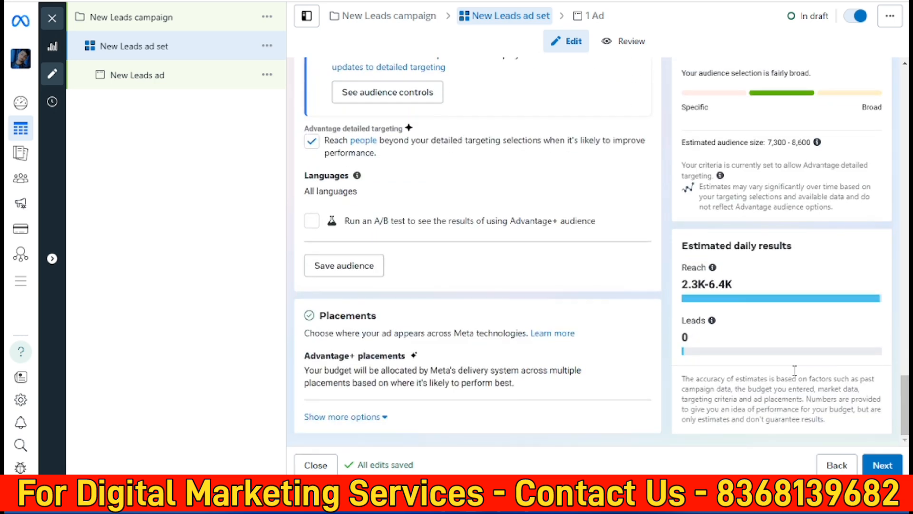
drag(683, 285, 747, 288)
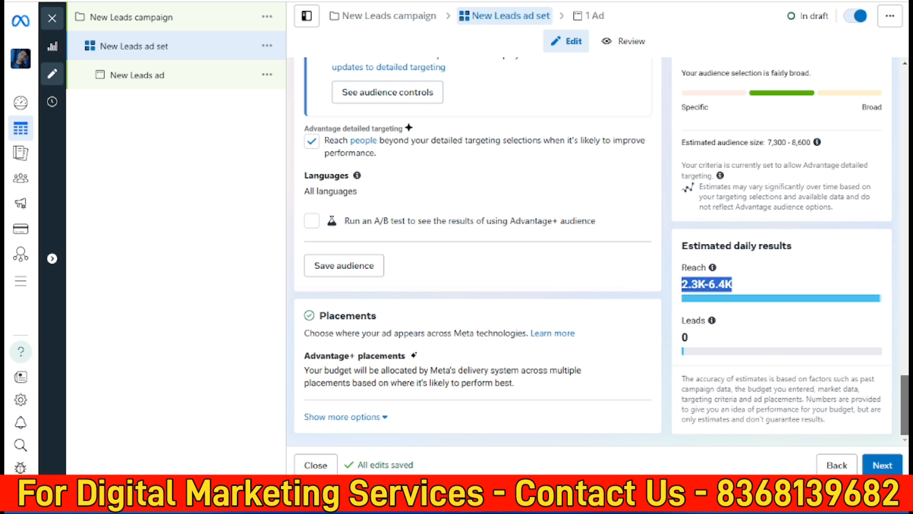
Set the ad set's daily budget to 1500 INR.
drag(906, 386, 905, 212)
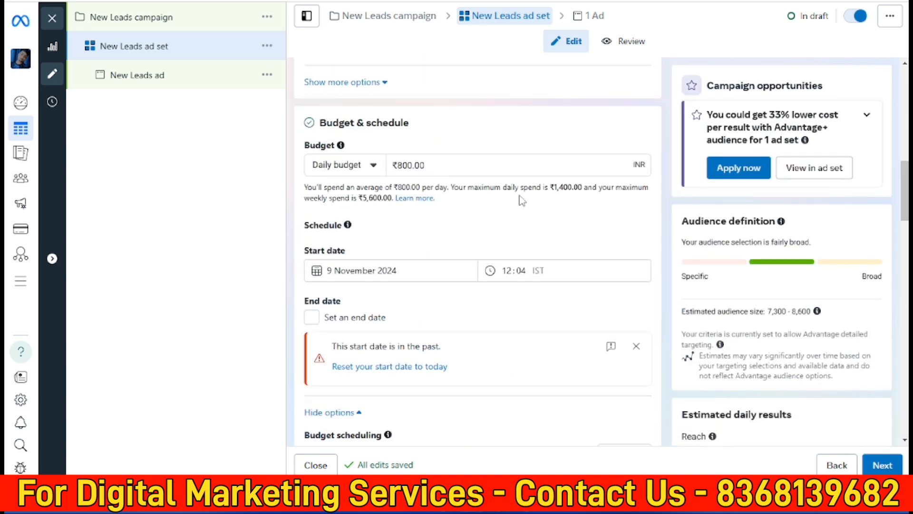
click(450, 166)
text(1500)
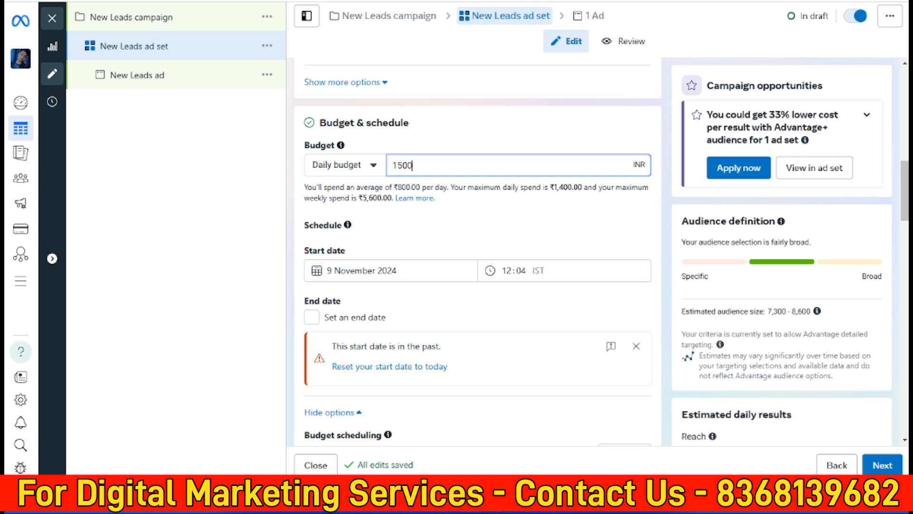
Check the estimated daily reach for the new daily budget.
scroll(906, 280, down, 4)
scroll(907, 280, down, 4)
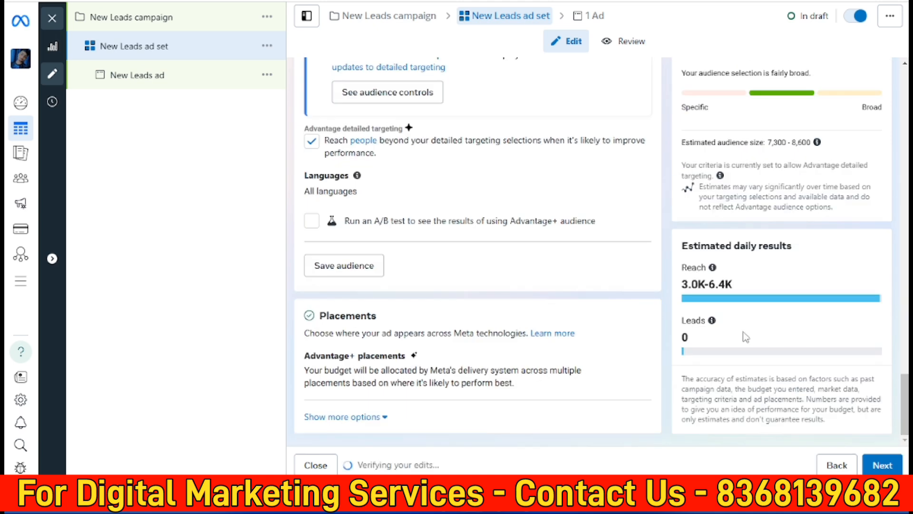
drag(683, 285, 741, 294)
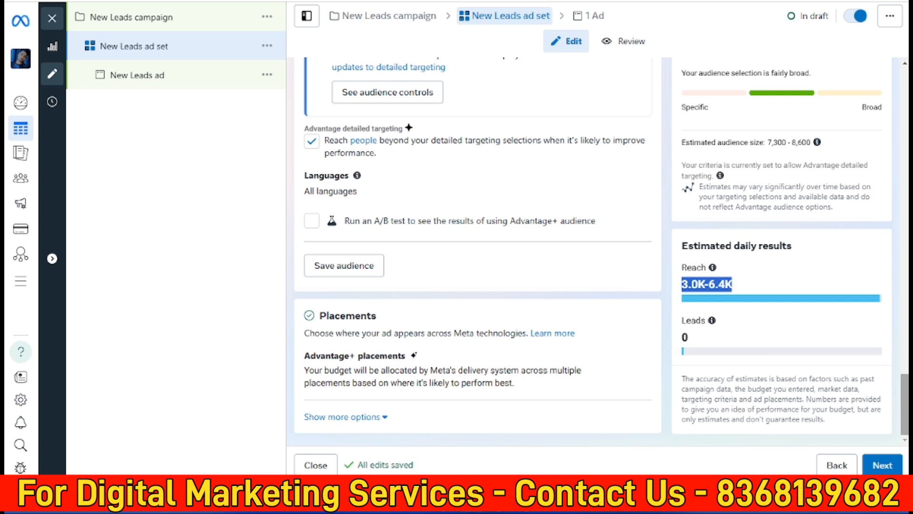
Compare the included business decision maker segment with the marketing interests it must also match.
scroll(905, 380, up, 5)
scroll(587, 358, up, 2)
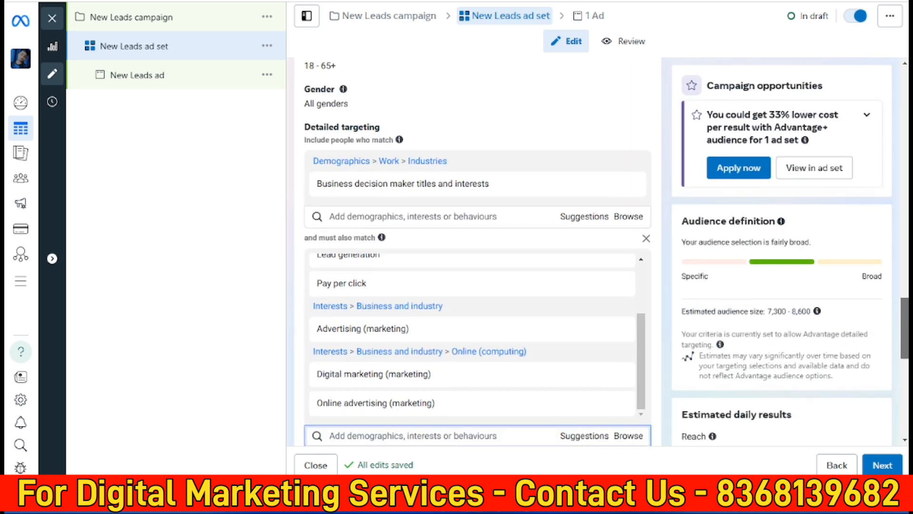
mouse_move(586, 358)
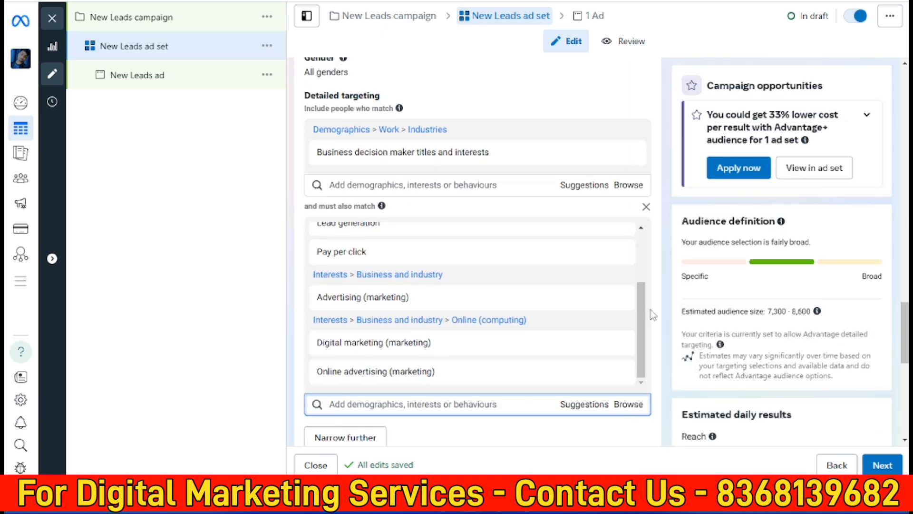
scroll(637, 245, up, 2)
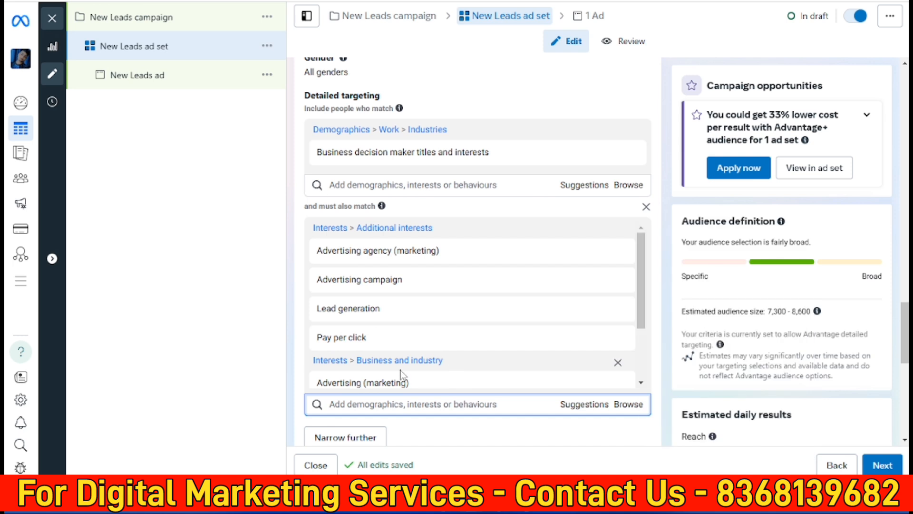
drag(316, 152, 458, 164)
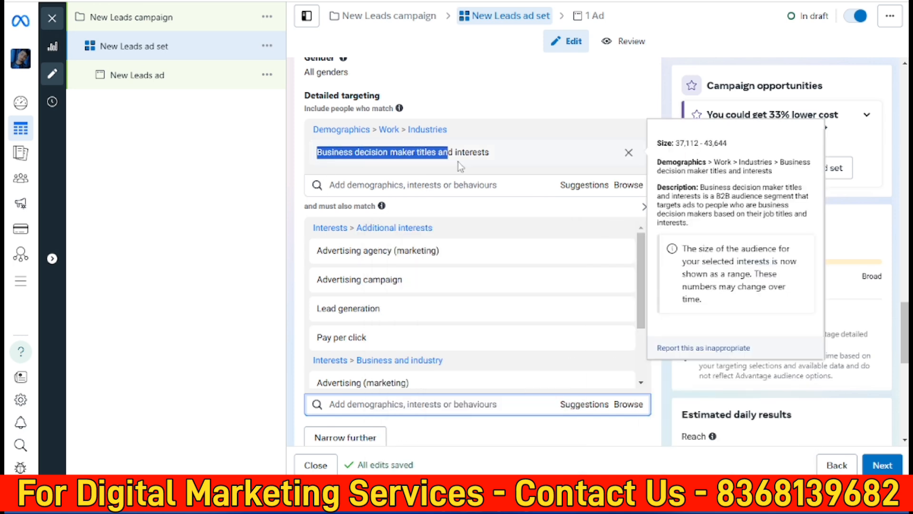
click(495, 158)
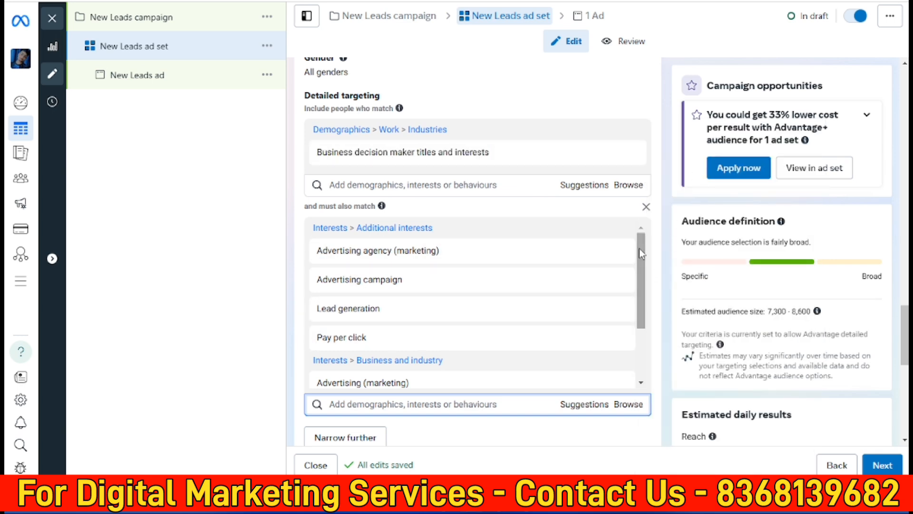
drag(639, 249, 635, 321)
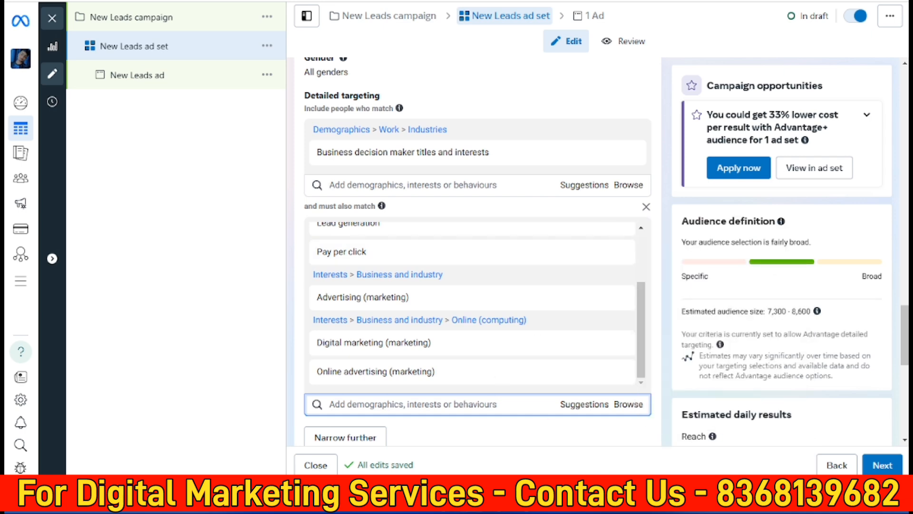
Check the estimated daily reach and leads for the narrowed audience, and review its detailed targeting again.
scroll(478, 224, down, 4)
scroll(478, 252, down, 6)
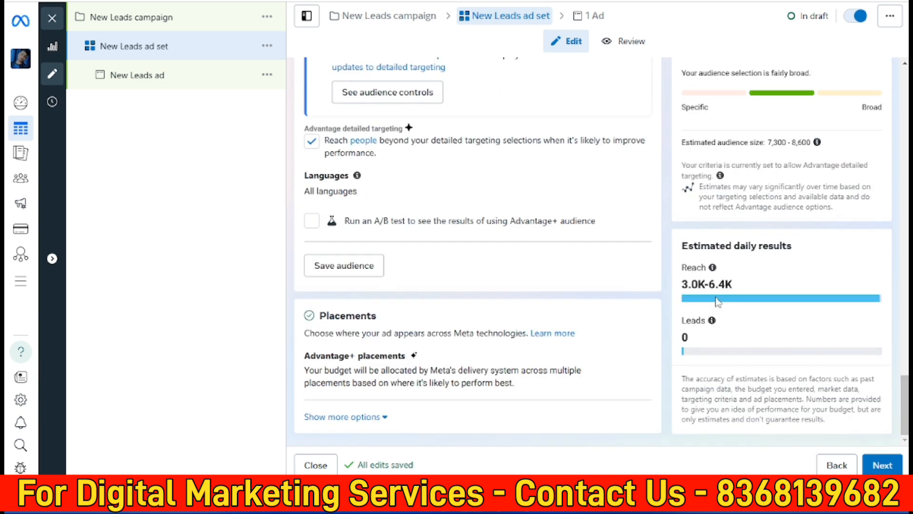
drag(904, 405, 906, 350)
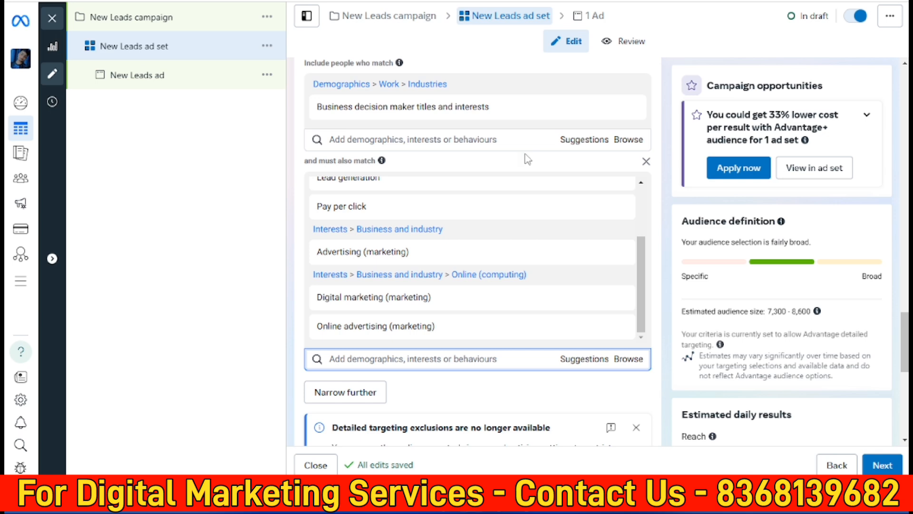
mouse_move(373, 295)
Copy the line "Business Page admins" from the segment list in Notepad and return to the ad set in Ads Manager.
click(505, 511)
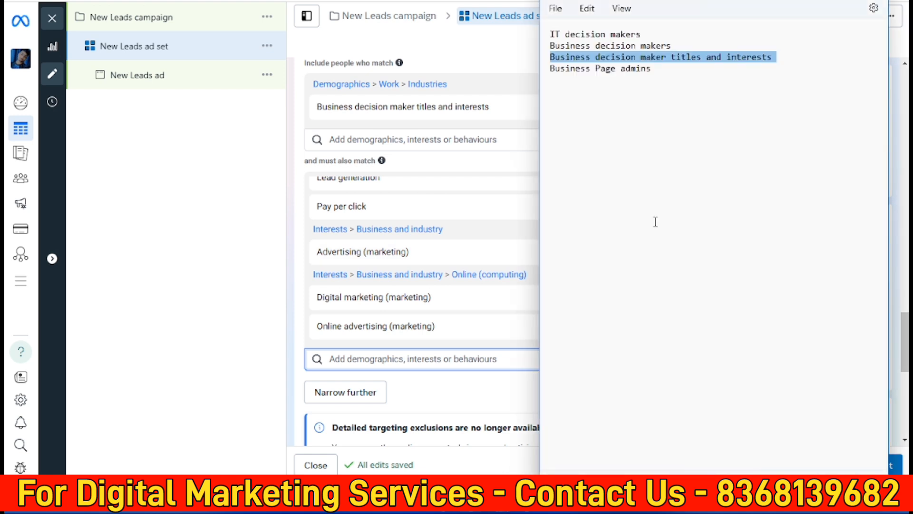
drag(542, 72, 732, 75)
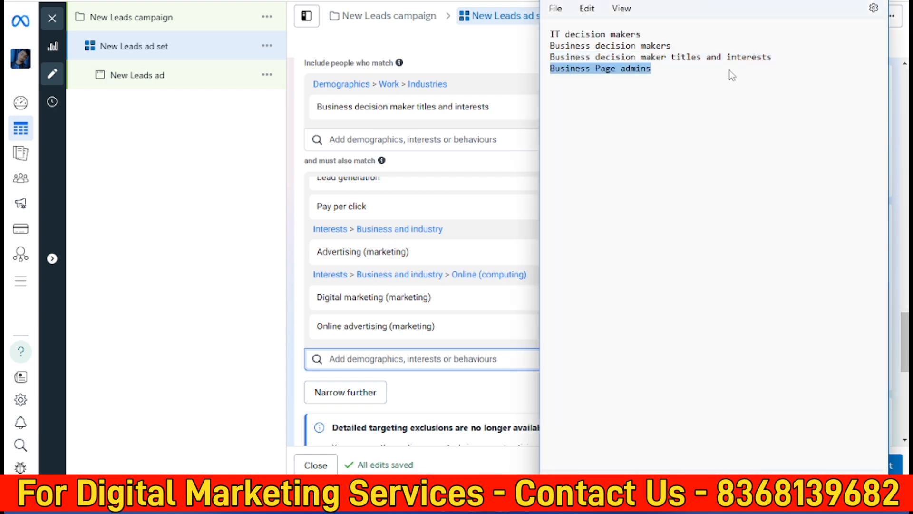
right_click(640, 68)
click(675, 129)
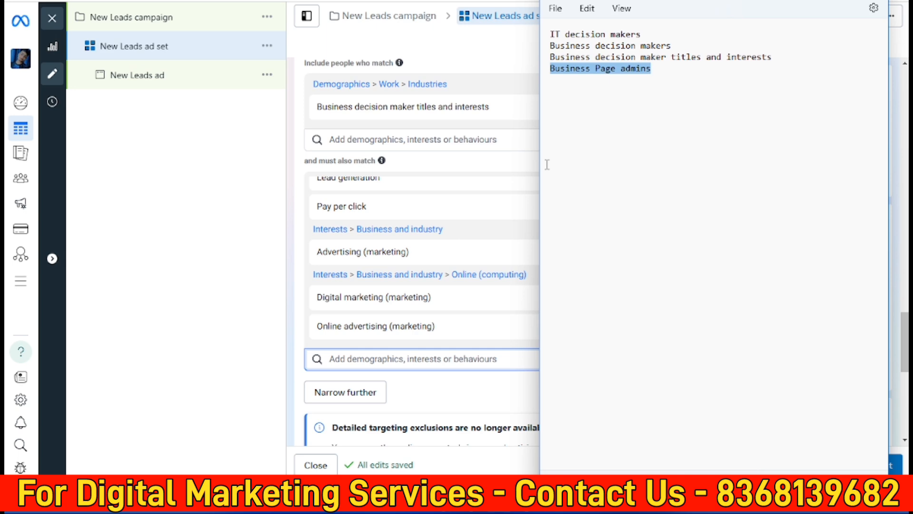
click(478, 164)
Remove the Business decision maker titles and interests segment and the whole "must also match" group from detailed targeting.
mouse_move(624, 111)
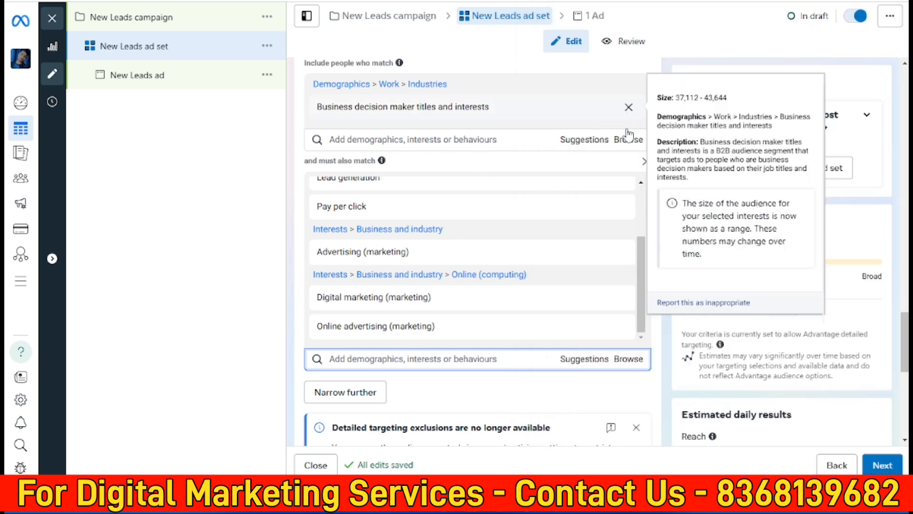
click(629, 107)
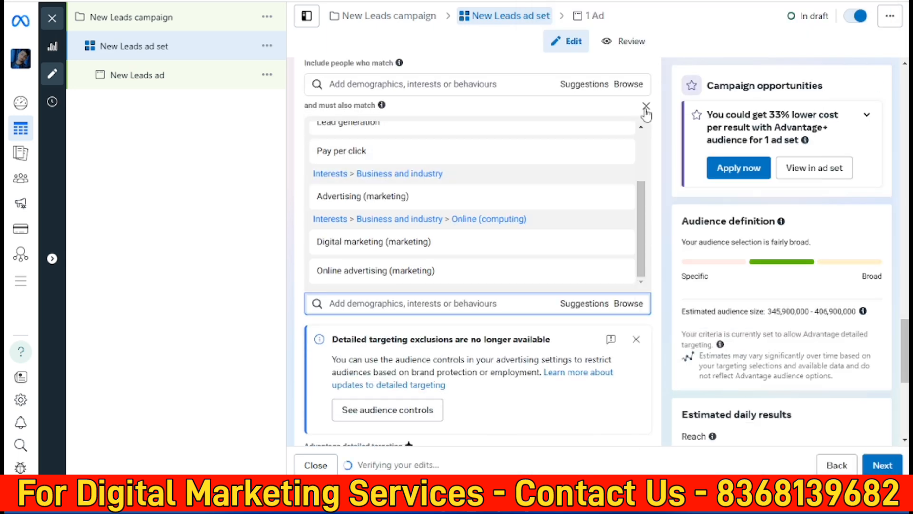
click(647, 106)
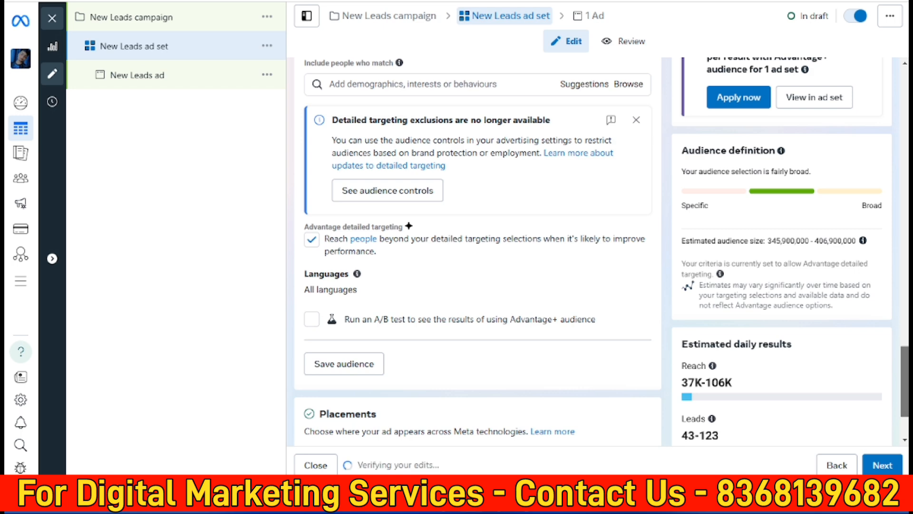
Search detailed targeting for the copied "Business Page admins" and add that behaviour to the included audience.
scroll(728, 325, up, 2)
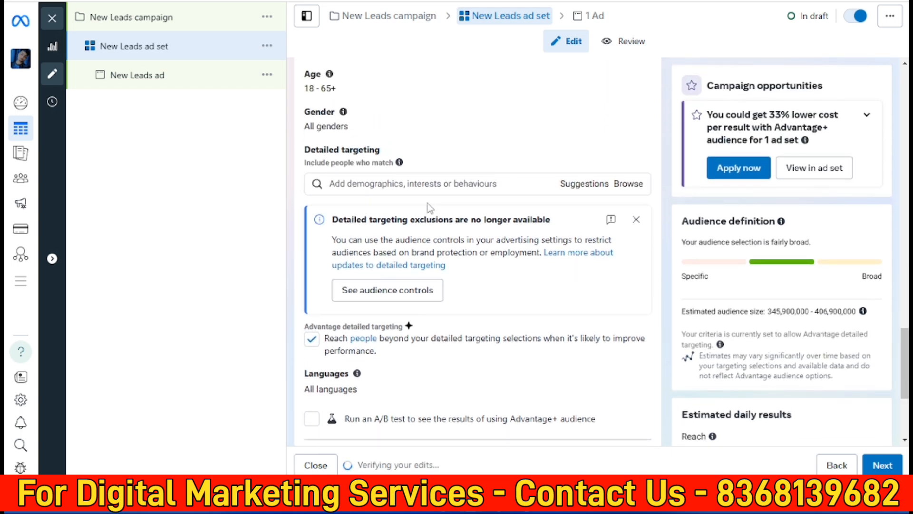
right_click(397, 191)
right_click(376, 184)
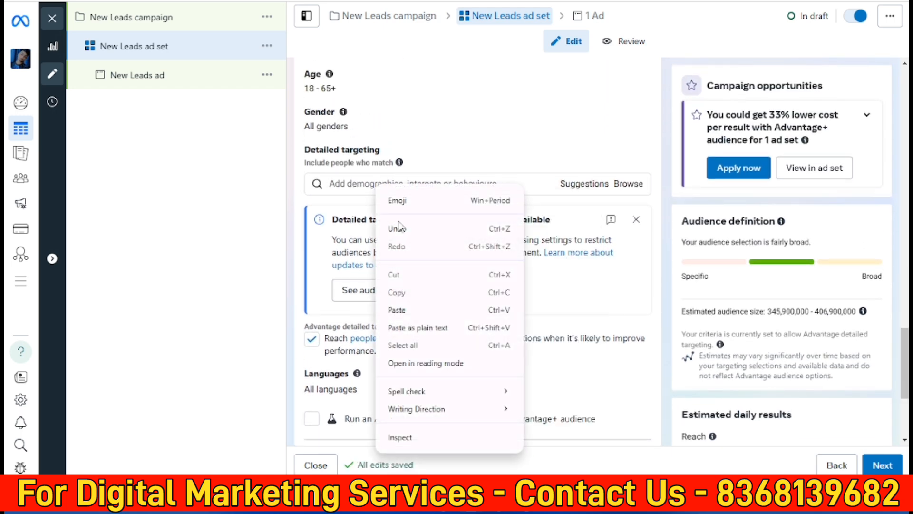
click(416, 310)
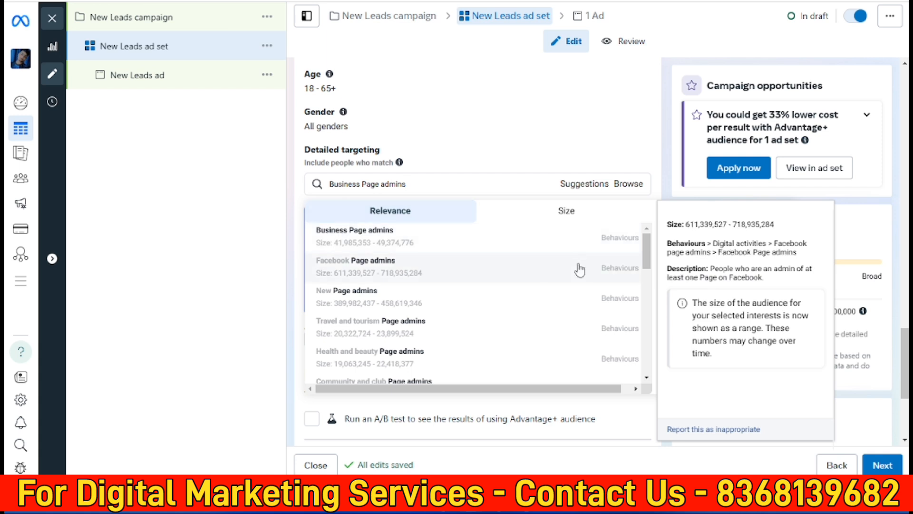
click(585, 240)
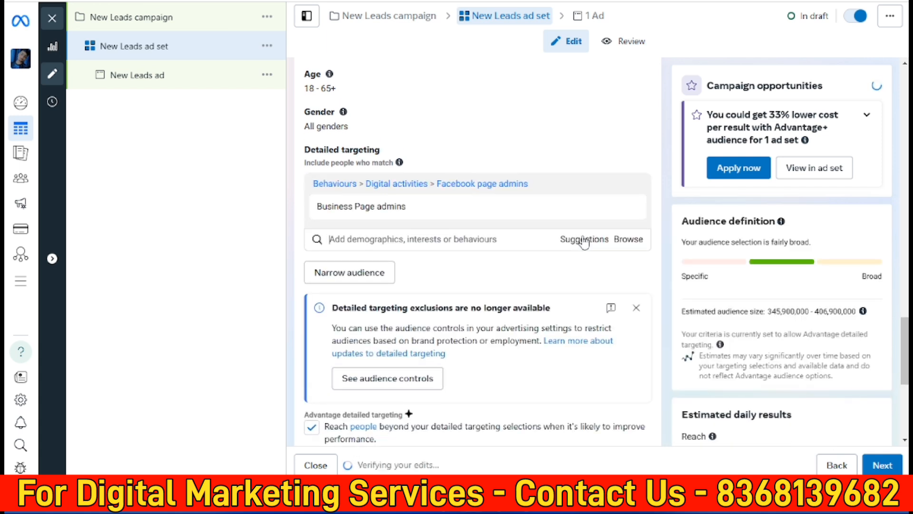